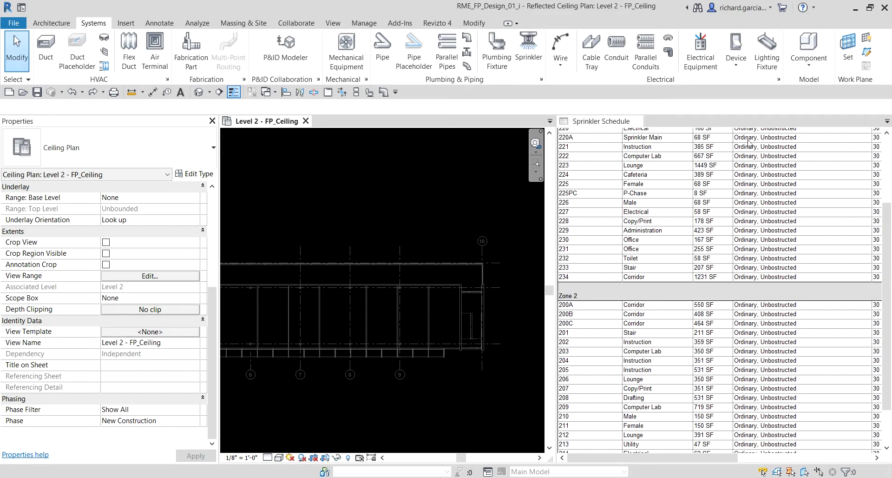
Examine the rooms at the east end of the Level 2 ceiling plan, near grids 9 and 10.
{"action": "left_click", "coordinate": [294, 185]}
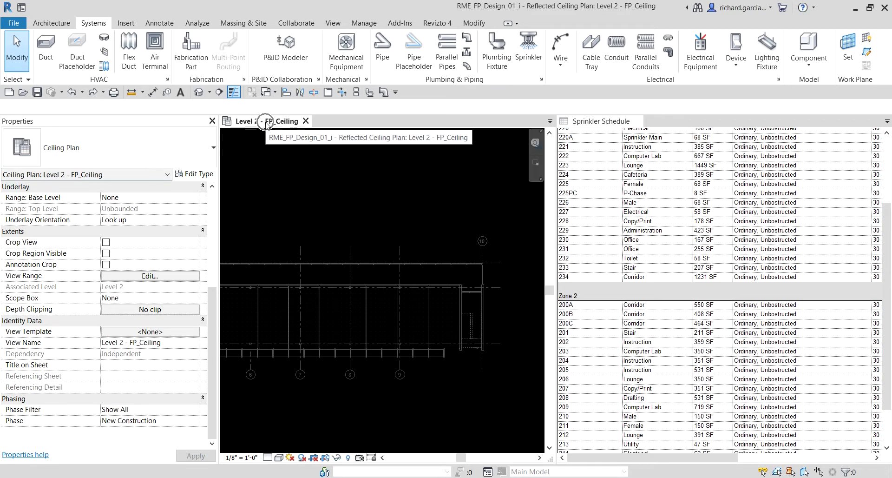
{"action": "scroll", "coordinate": [418, 298], "scroll_direction": "down", "scroll_amount": 2}
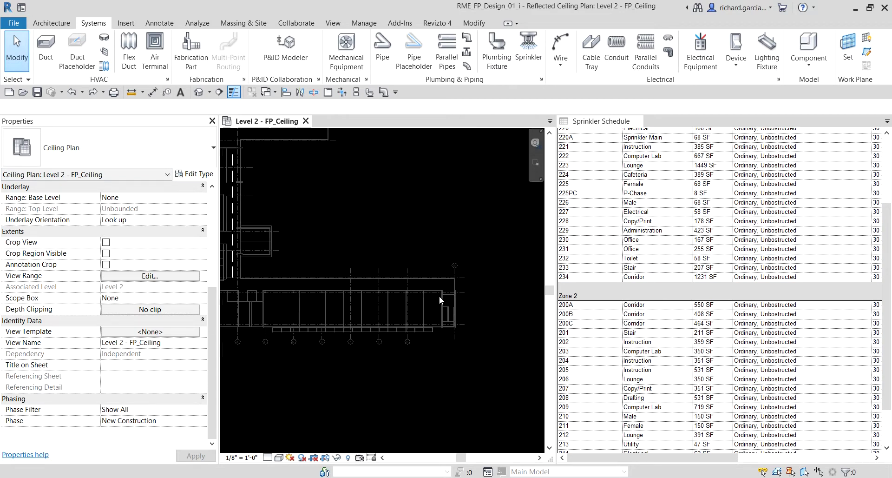
{"action": "scroll", "coordinate": [423, 305], "scroll_direction": "up", "scroll_amount": 5}
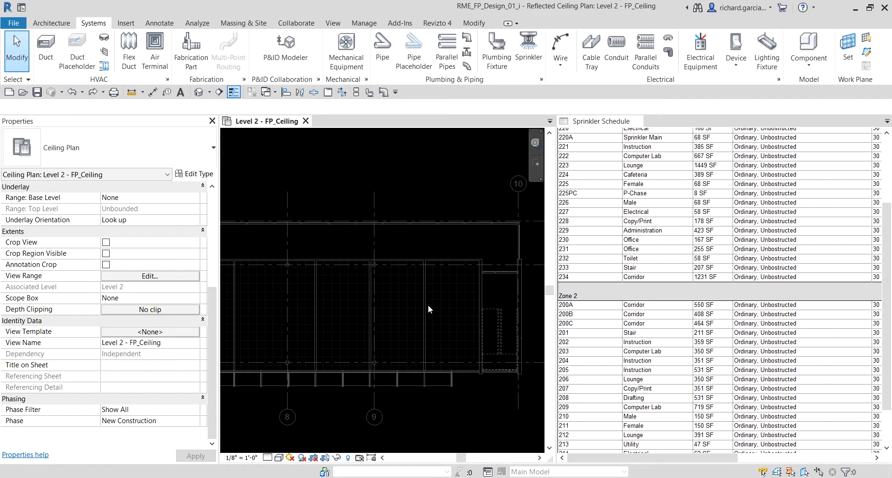
{"action": "scroll", "coordinate": [427, 305], "scroll_direction": "down", "scroll_amount": 8}
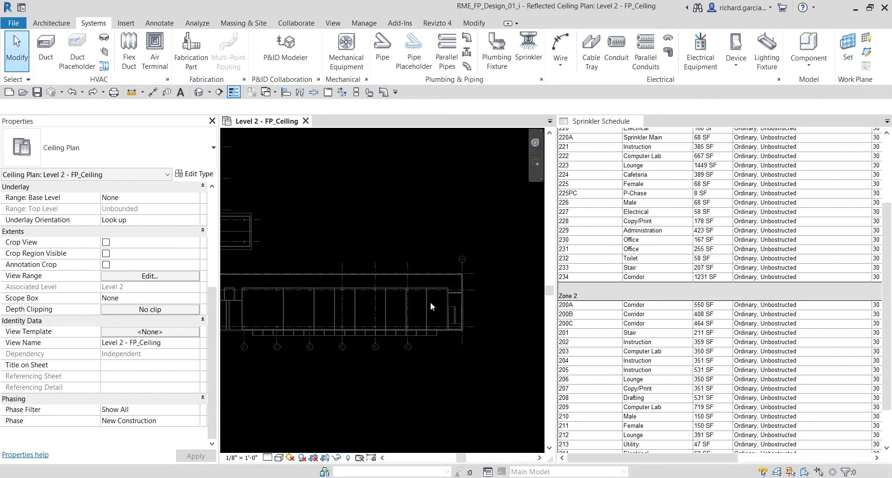
{"action": "scroll", "coordinate": [439, 302], "scroll_direction": "up", "scroll_amount": 8}
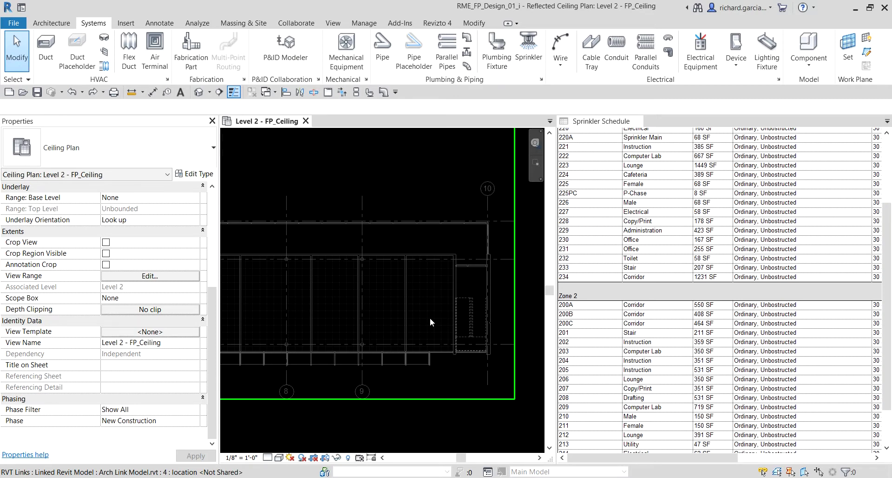
{"action": "scroll", "coordinate": [502, 327], "scroll_direction": "up", "scroll_amount": 3}
{"action": "middle_click_drag", "start_coordinate": [434, 325], "coordinate": [444, 325]}
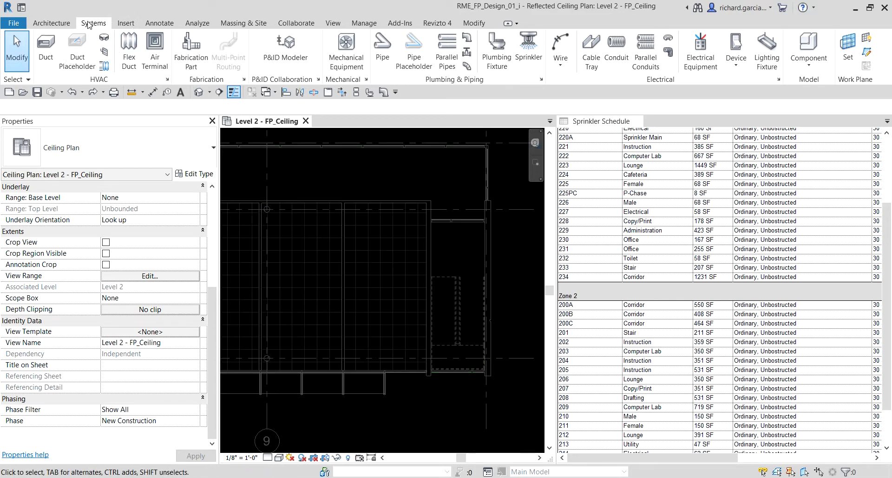
{"action": "left_click", "coordinate": [520, 53]}
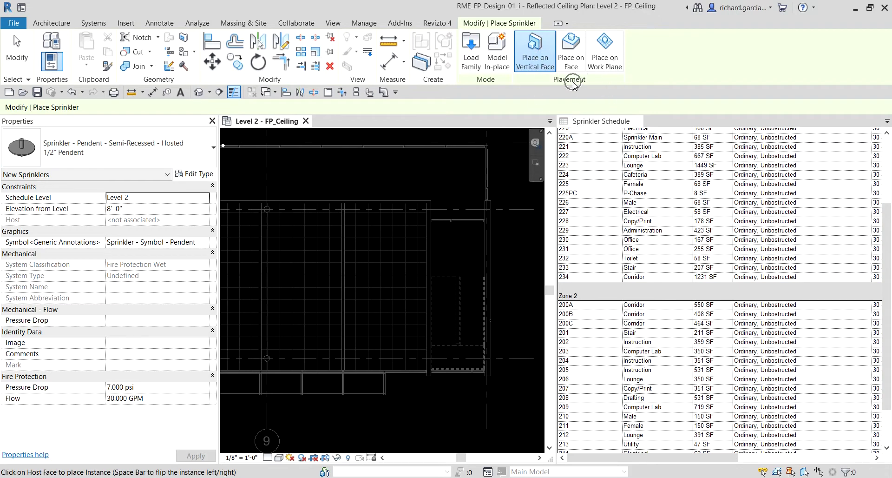
{"action": "left_click", "coordinate": [571, 47]}
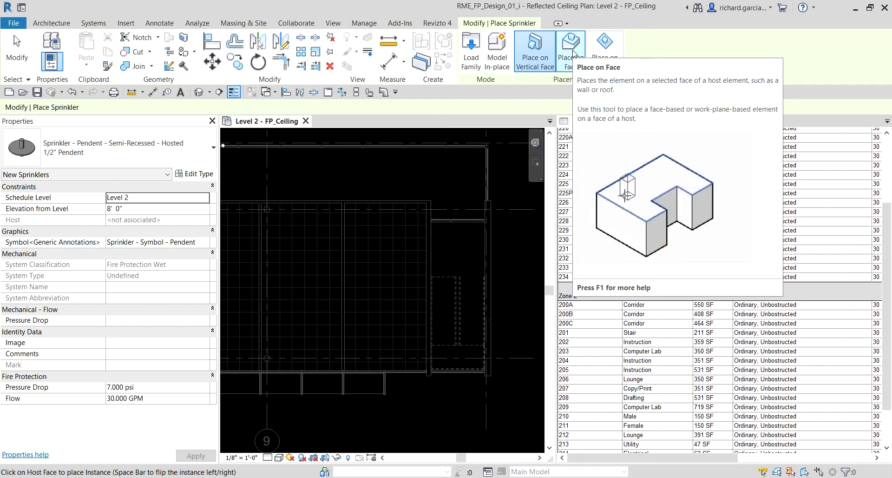
{"action": "left_click", "coordinate": [571, 46]}
{"action": "scroll", "coordinate": [398, 265], "scroll_direction": "up", "scroll_amount": 3}
{"action": "middle_click_drag", "start_coordinate": [398, 265], "coordinate": [398, 292]}
{"action": "left_click", "coordinate": [391, 264]}
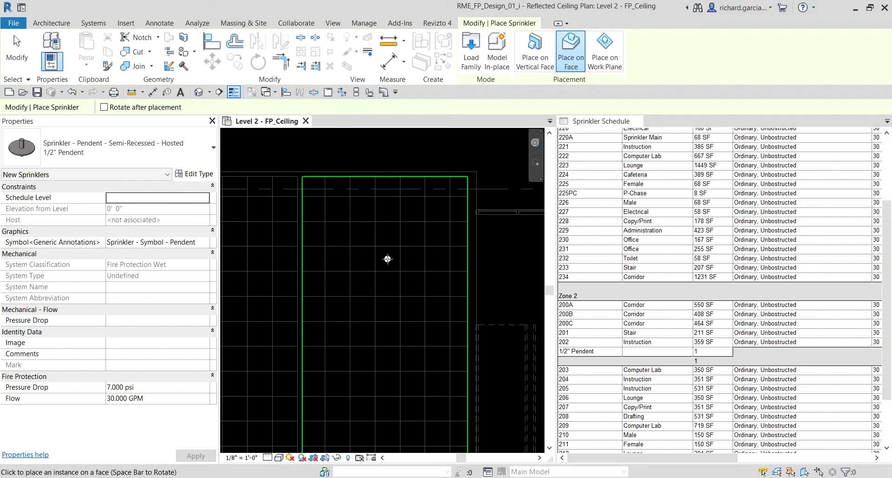
Draw a diagonal detail line corner to corner across one ceiling tile in the easternmost gridded room.
{"action": "left_click", "coordinate": [159, 24]}
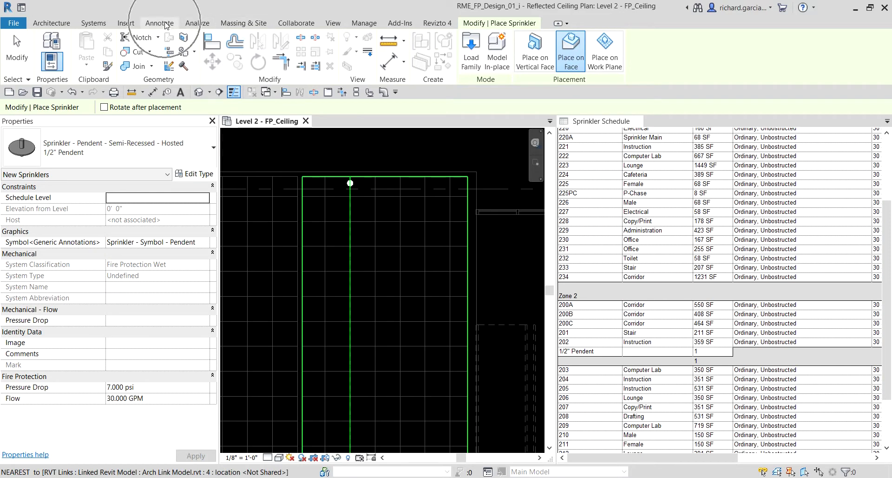
{"action": "left_click", "coordinate": [263, 38]}
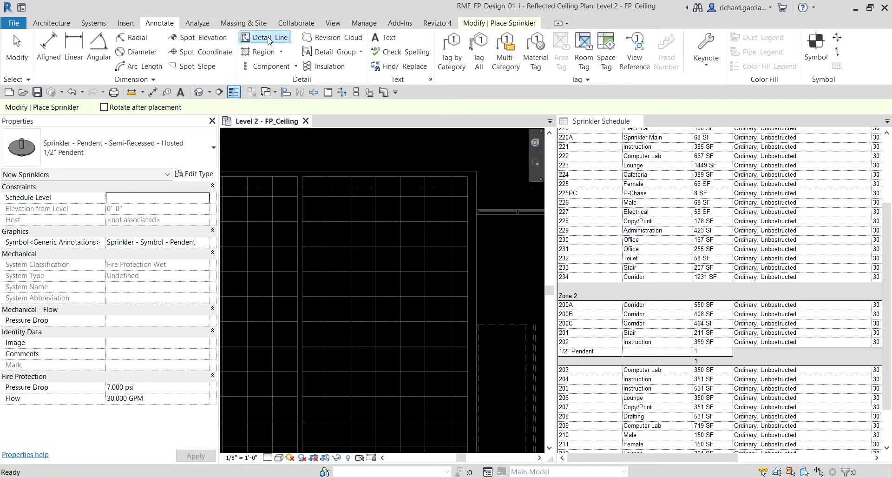
{"action": "left_click", "coordinate": [400, 246]}
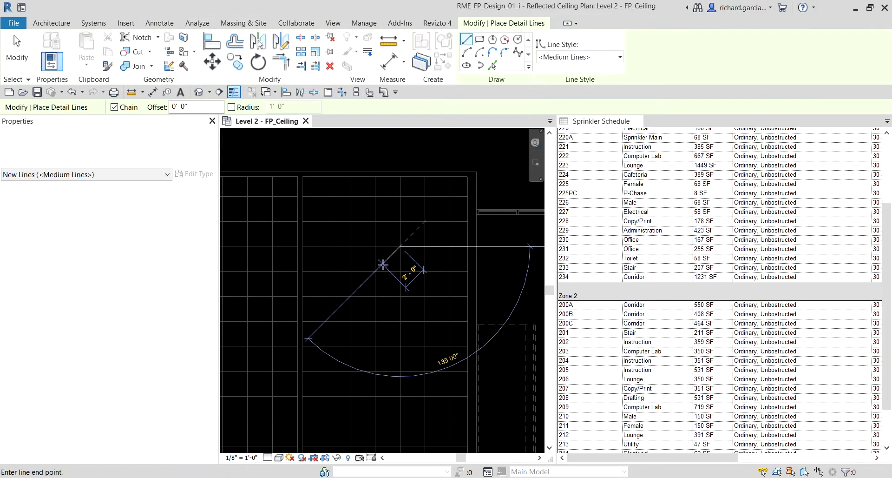
{"action": "left_click", "coordinate": [375, 270]}
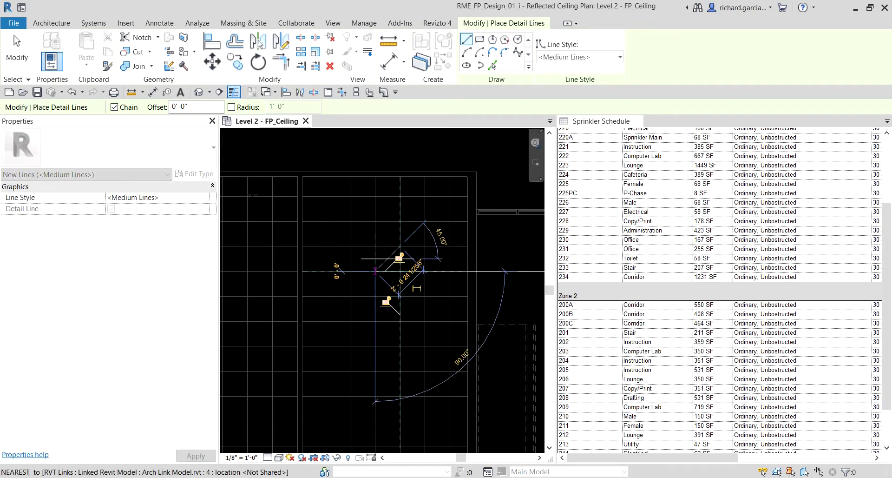
{"action": "left_click", "coordinate": [17, 51]}
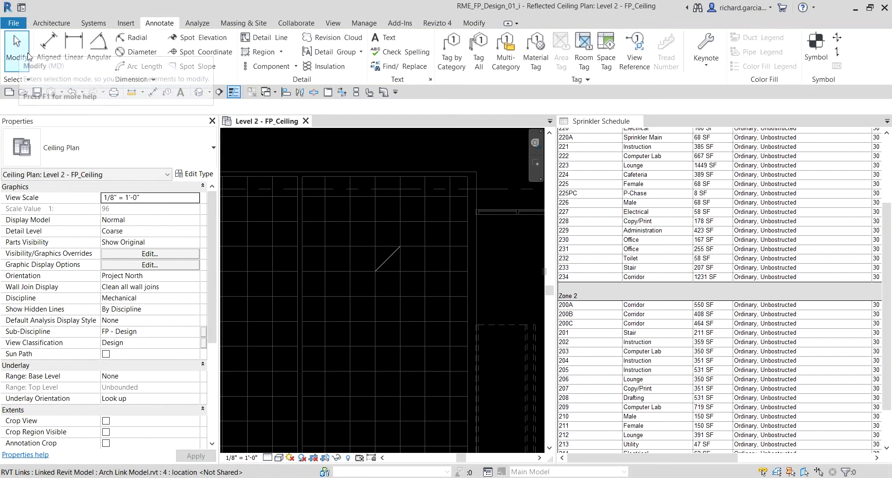
Place a semi-recessed hosted 1/2" pendent sprinkler on the ceiling face at the midpoint of the diagonal detail line.
{"action": "left_click", "coordinate": [94, 24]}
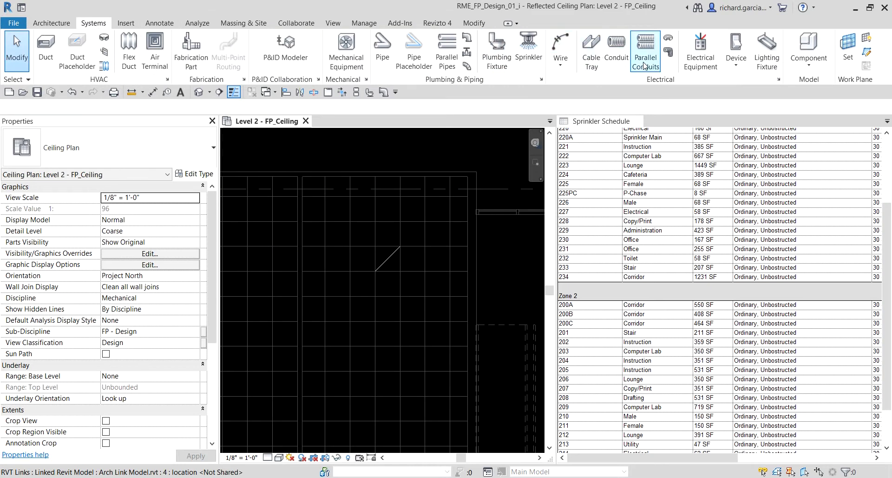
{"action": "left_click", "coordinate": [532, 45]}
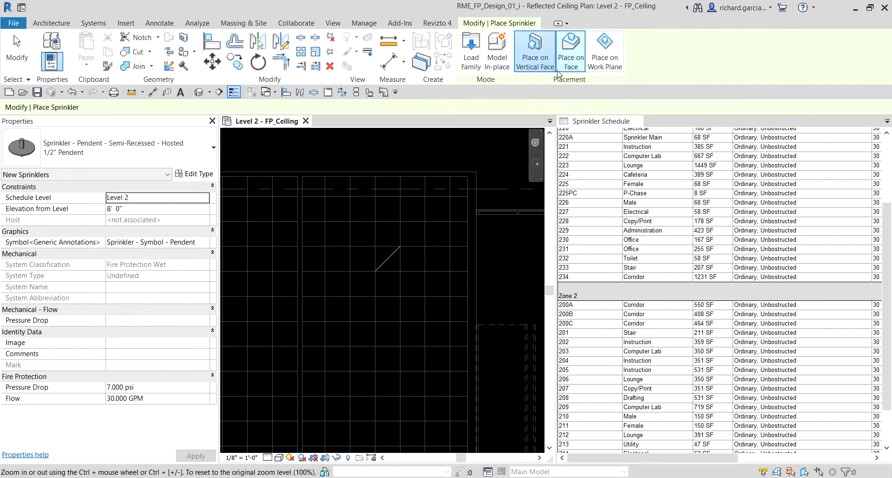
{"action": "left_click", "coordinate": [575, 55]}
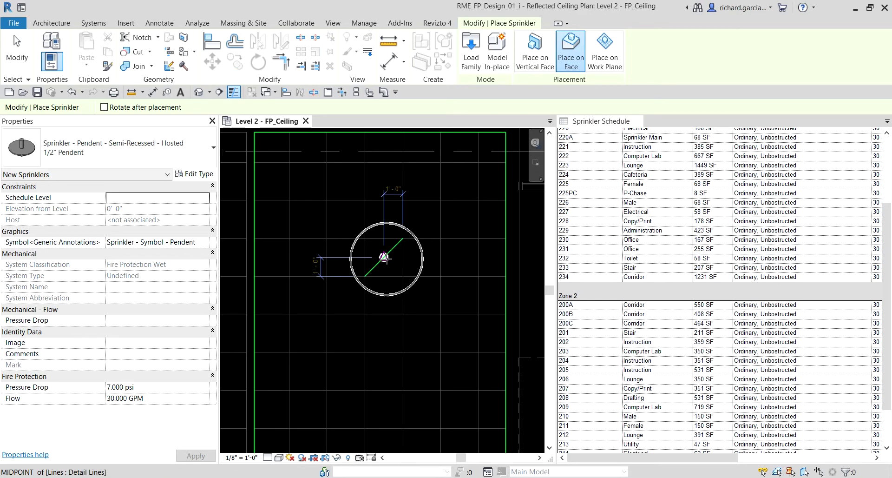
{"action": "left_click", "coordinate": [384, 257]}
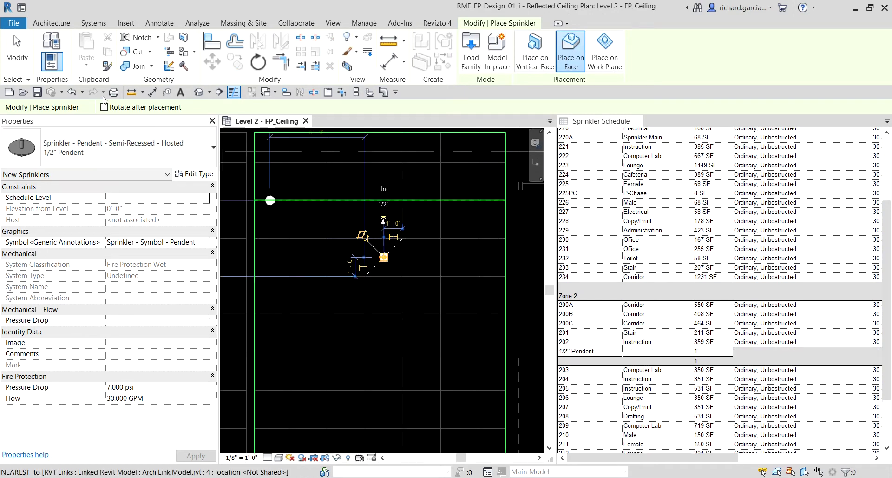
{"action": "left_click", "coordinate": [17, 51]}
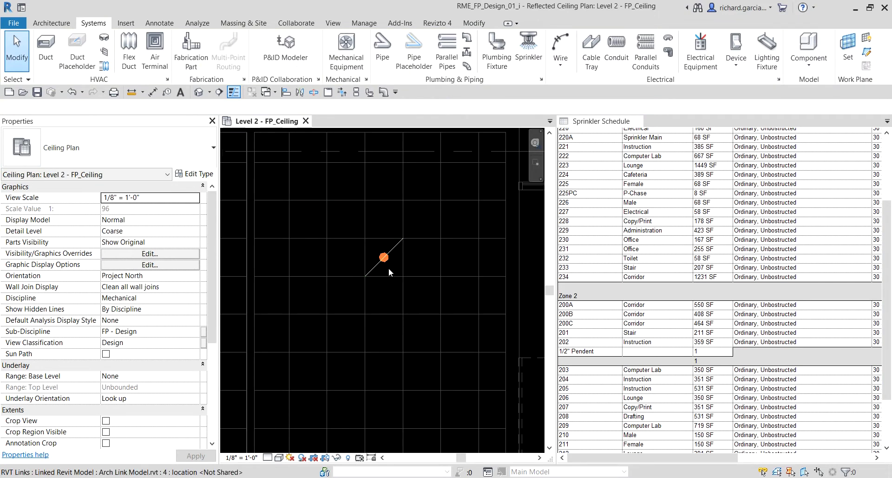
Delete the diagonal detail line and check the 1/2" Pendent entry under space 202 in the Sprinkler Schedule.
{"action": "left_click", "coordinate": [394, 250]}
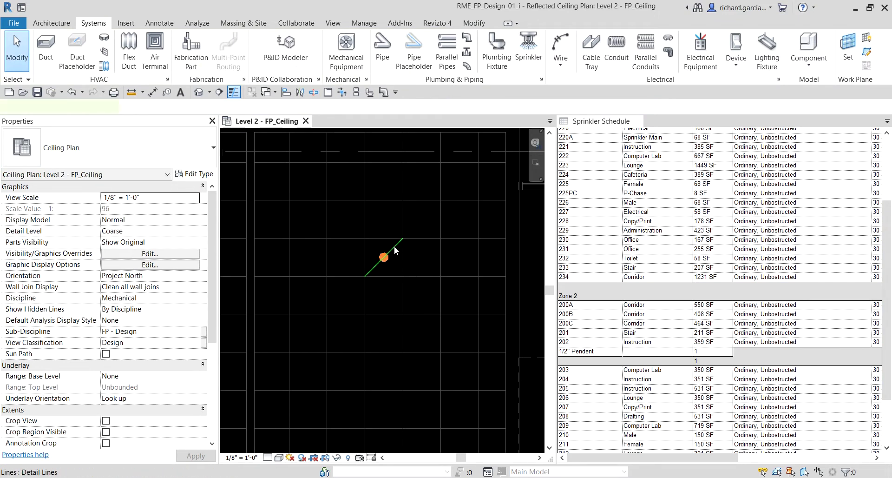
{"action": "key", "text": "Delete"}
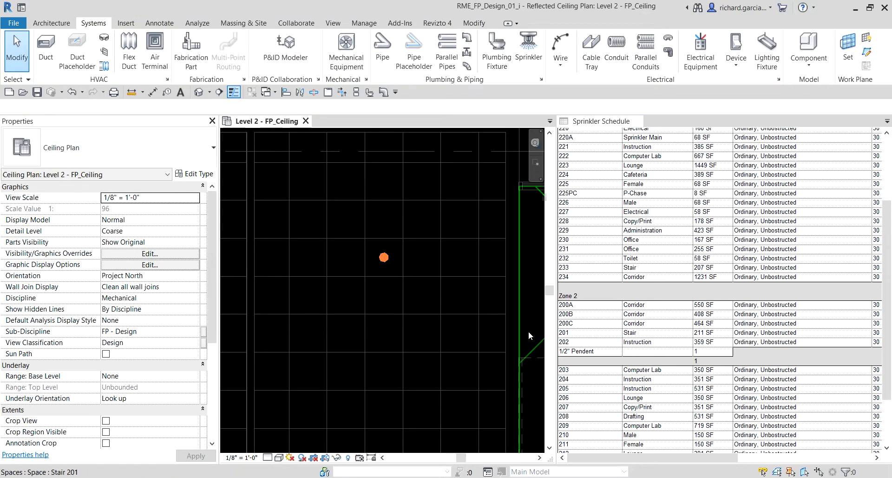
{"action": "left_click", "coordinate": [579, 300]}
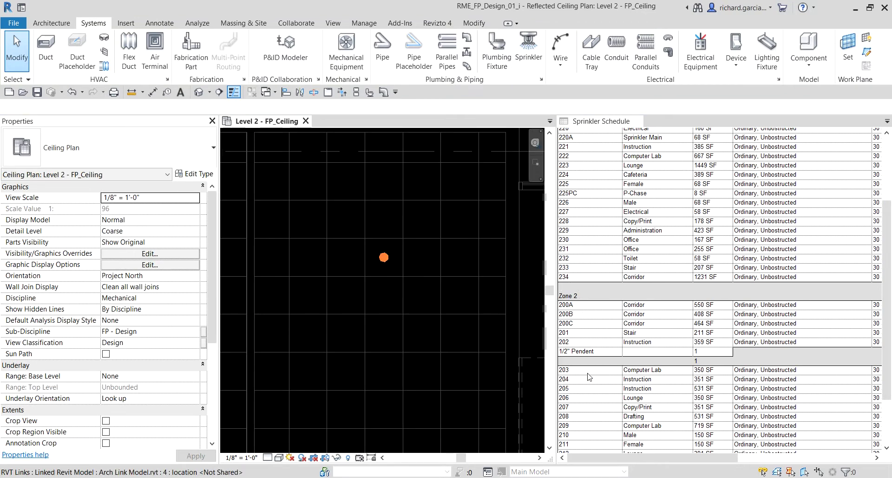
{"action": "left_click", "coordinate": [576, 353]}
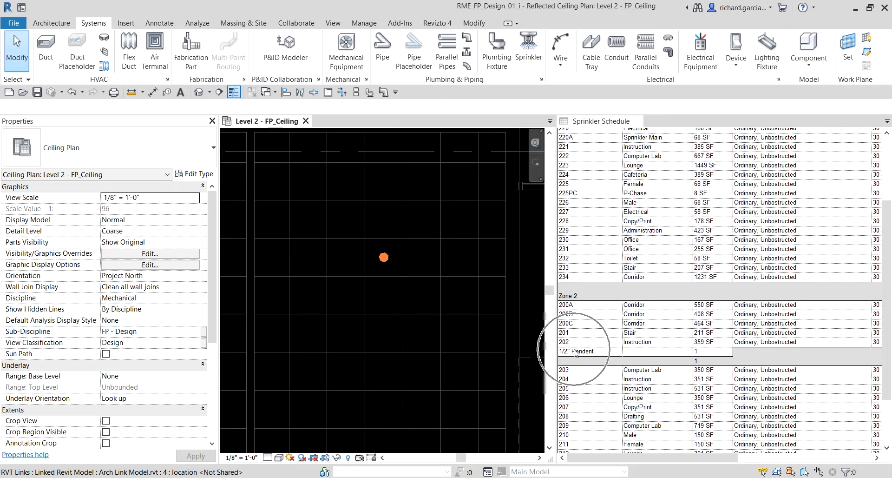
Copy the pendent sprinkler about 8' straight down the plan, using a ceiling tile corner as the base point.
{"action": "left_click", "coordinate": [389, 261]}
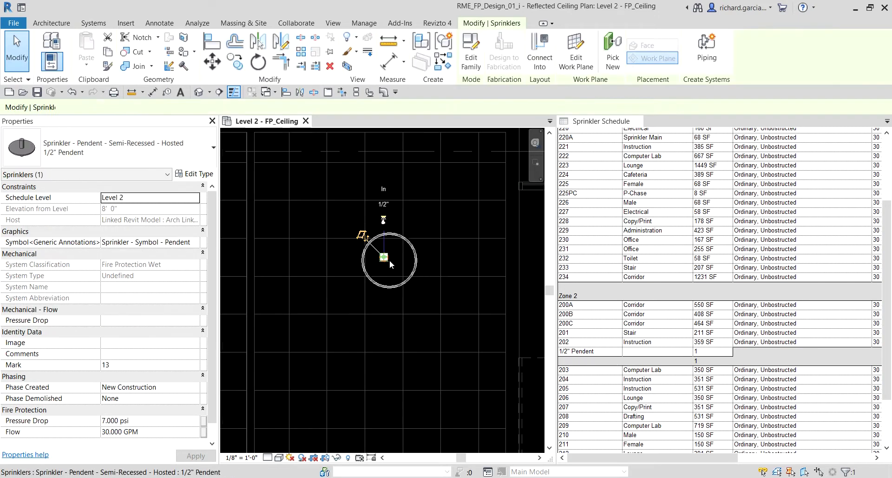
{"action": "left_click", "coordinate": [235, 63]}
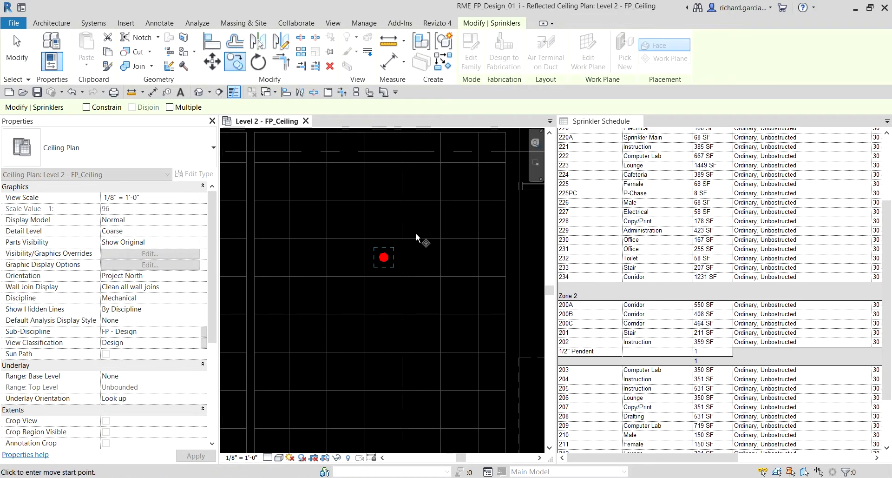
{"action": "left_click", "coordinate": [404, 238]}
{"action": "scroll", "coordinate": [407, 241], "scroll_direction": "down", "scroll_amount": 1}
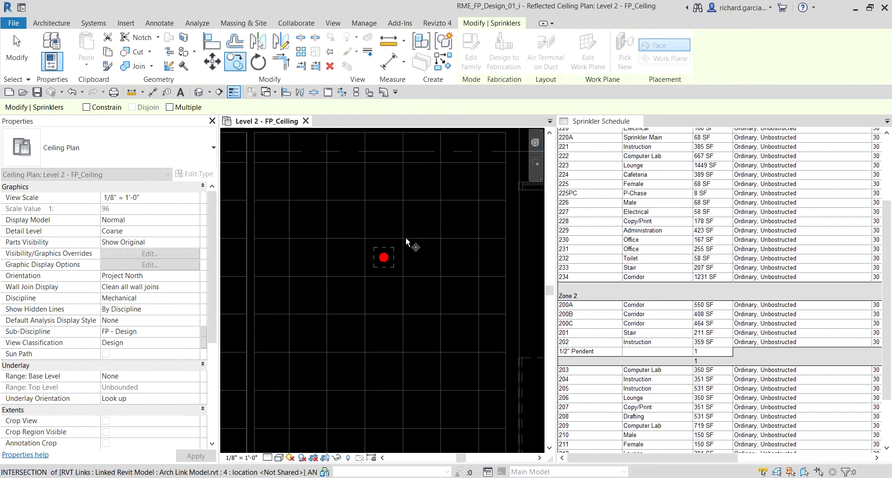
{"action": "middle_click_drag", "start_coordinate": [400, 279], "coordinate": [405, 235]}
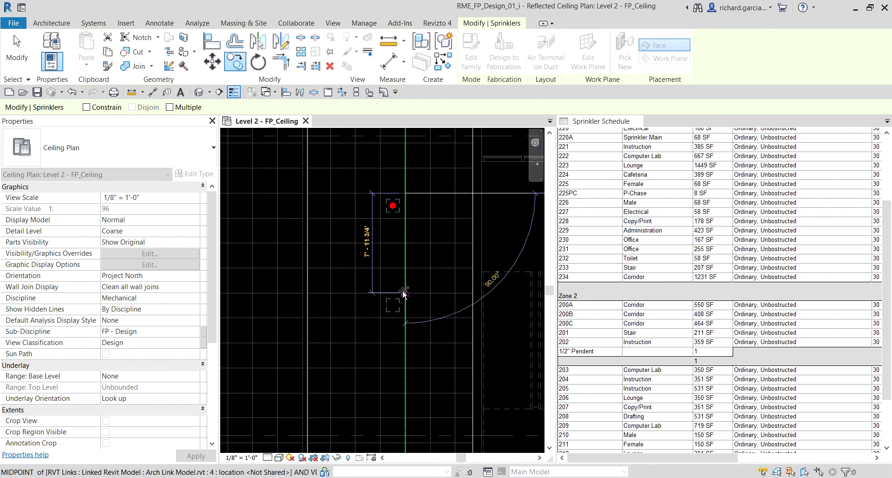
{"action": "left_click", "coordinate": [405, 294]}
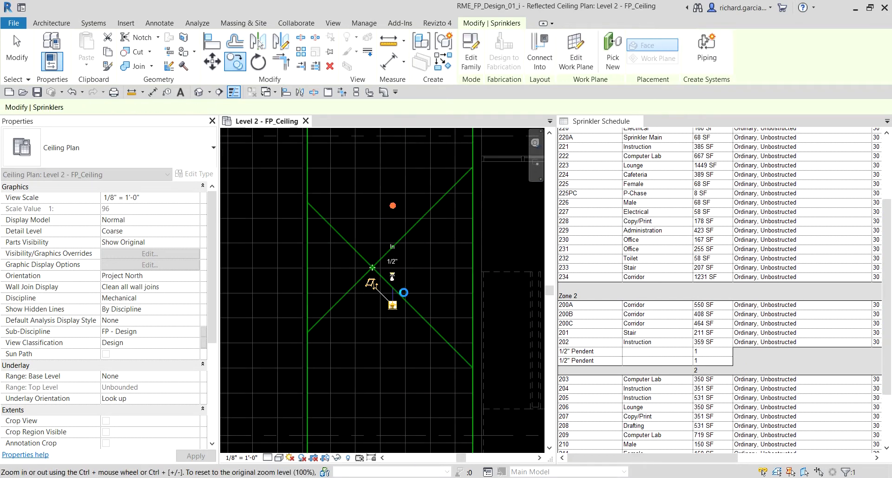
Copy the second sprinkler about 8' farther down the same column of tiles with the Multiple option enabled.
{"action": "left_click", "coordinate": [236, 65]}
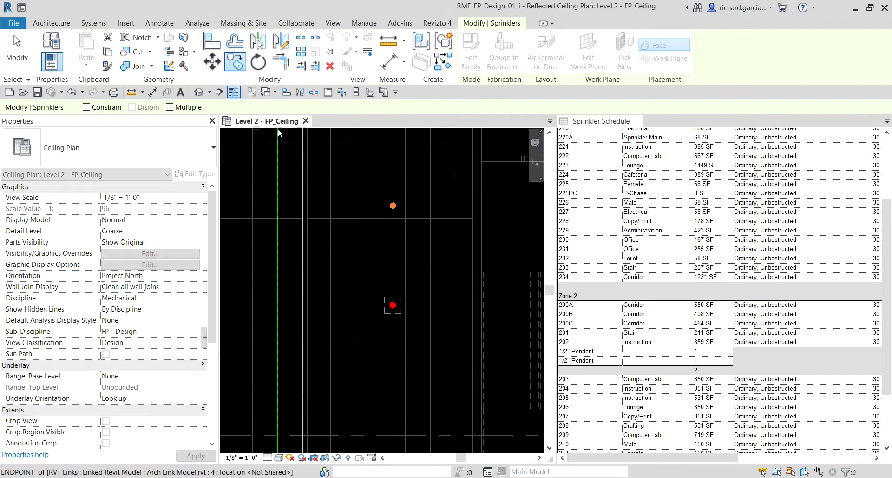
{"action": "left_click", "coordinate": [171, 109]}
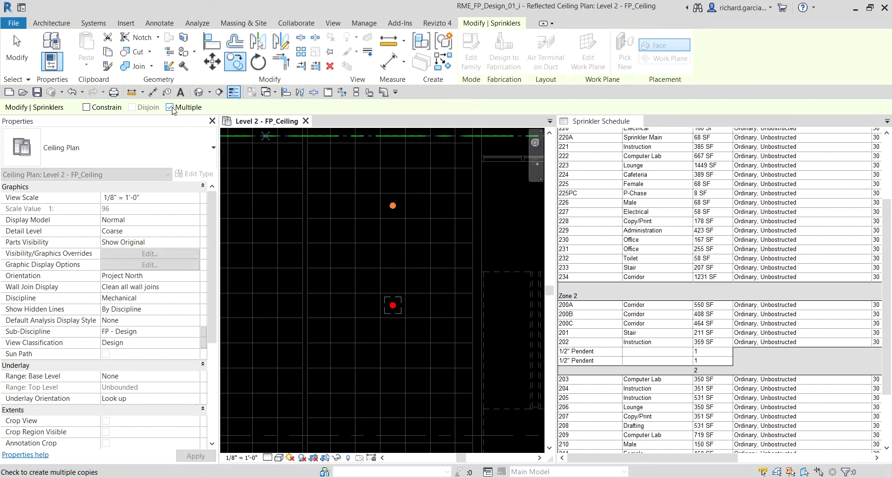
{"action": "left_click", "coordinate": [406, 297]}
{"action": "middle_click_drag", "start_coordinate": [413, 385], "coordinate": [409, 309]}
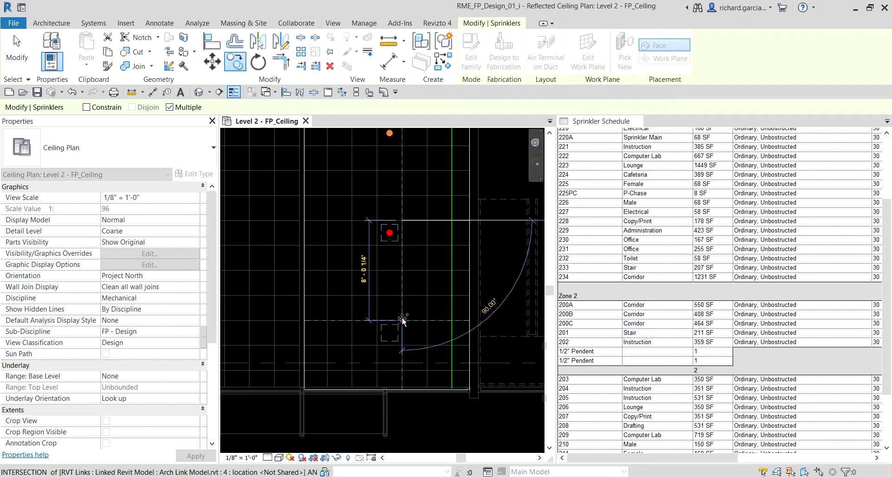
{"action": "left_click", "coordinate": [402, 320]}
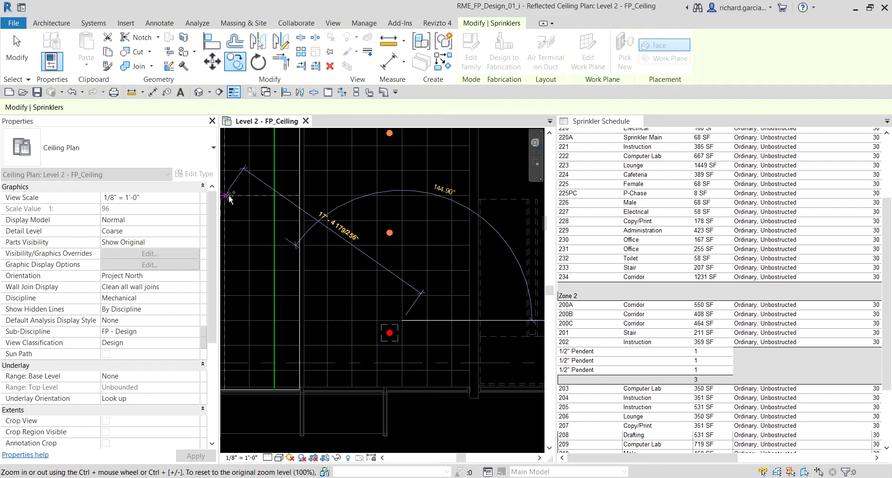
{"action": "key", "text": "Escape"}
{"action": "key", "text": "Escape"}
{"action": "scroll", "coordinate": [343, 255], "scroll_direction": "up", "scroll_amount": 1}
{"action": "middle_click_drag", "start_coordinate": [343, 255], "coordinate": [349, 290]}
{"action": "scroll", "coordinate": [411, 291], "scroll_direction": "down", "scroll_amount": 1}
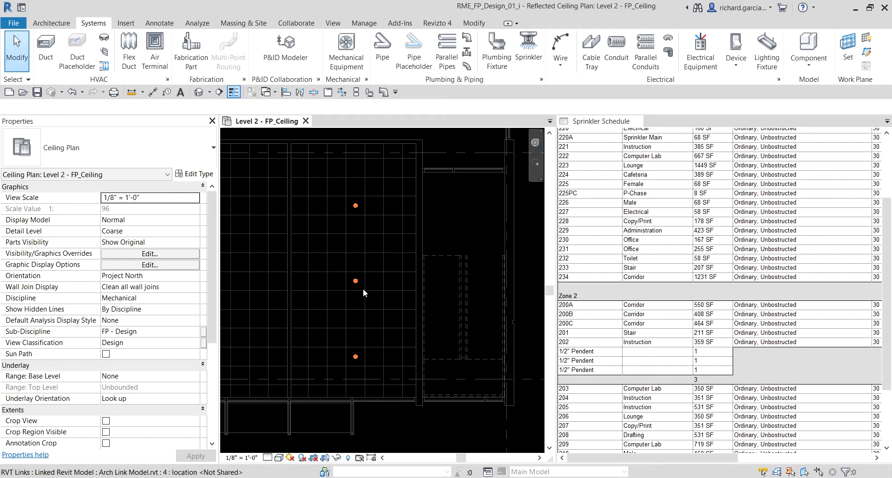
{"action": "left_click", "coordinate": [337, 185]}
{"action": "key", "text": "Escape"}
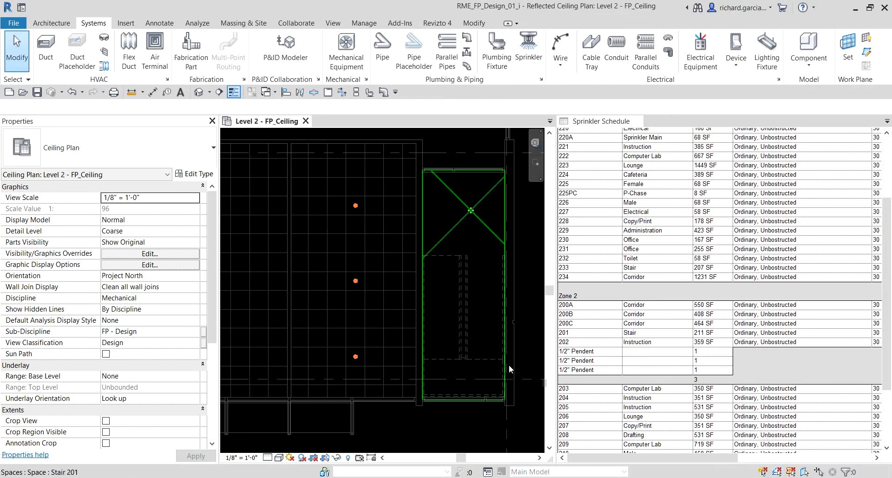
Try to move all three pendent sprinklers in space 202 one ceiling tile up the plan, and undo the move.
{"action": "scroll", "coordinate": [344, 189], "scroll_direction": "up", "scroll_amount": 3}
{"action": "left_click_drag", "start_coordinate": [336, 186], "coordinate": [382, 394]}
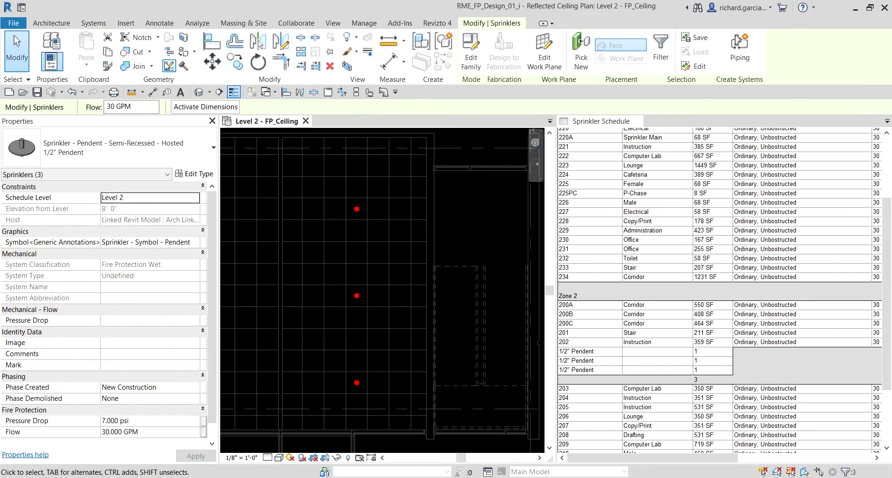
{"action": "left_click", "coordinate": [208, 65]}
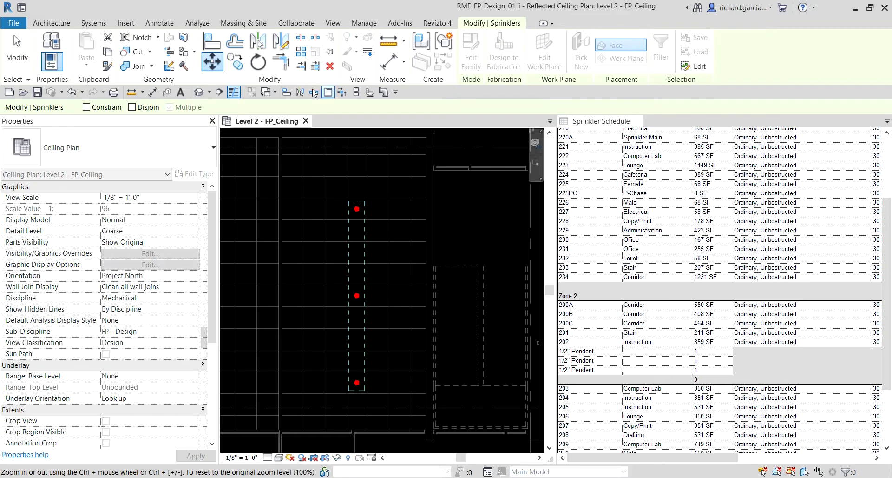
{"action": "left_click", "coordinate": [367, 198]}
{"action": "left_click", "coordinate": [368, 177]}
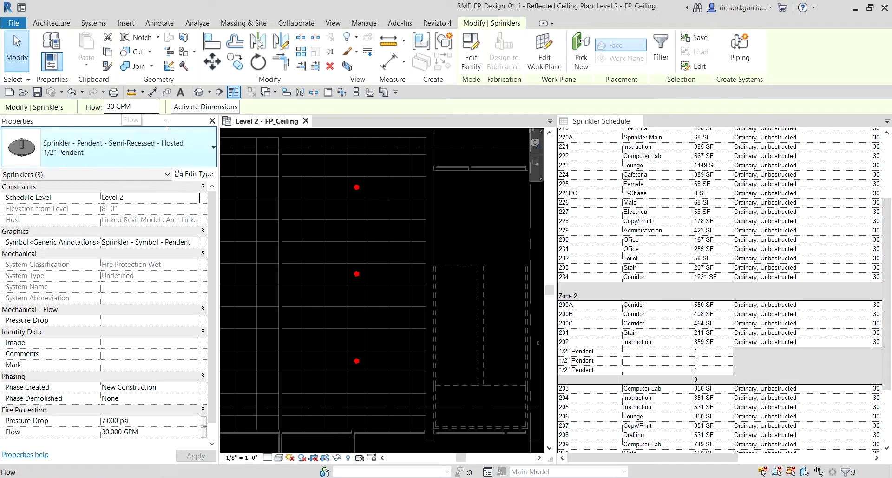
{"action": "left_click", "coordinate": [71, 91]}
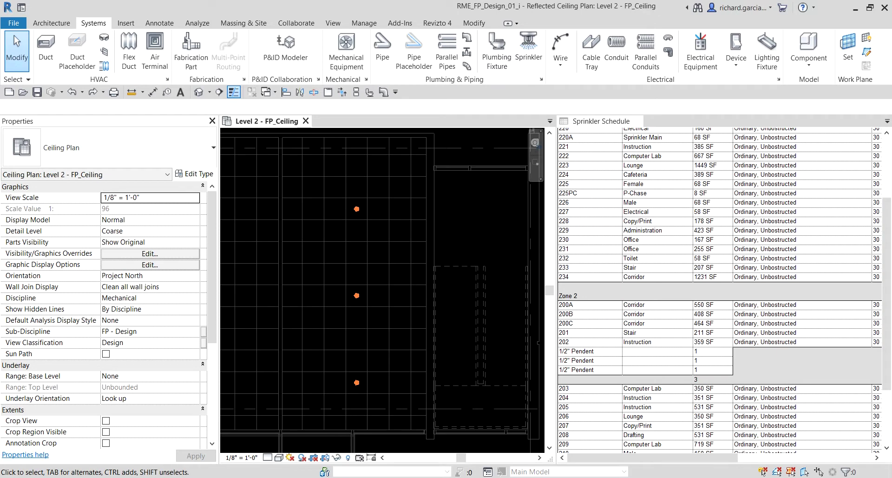
Copy the three pendent sprinklers about 14' 3" left into space 203, with Constrain and Multiple enabled and a ceiling tile corner as base point.
{"action": "middle_click_drag", "start_coordinate": [347, 225], "coordinate": [346, 223]}
{"action": "left_click_drag", "start_coordinate": [335, 186], "coordinate": [383, 392]}
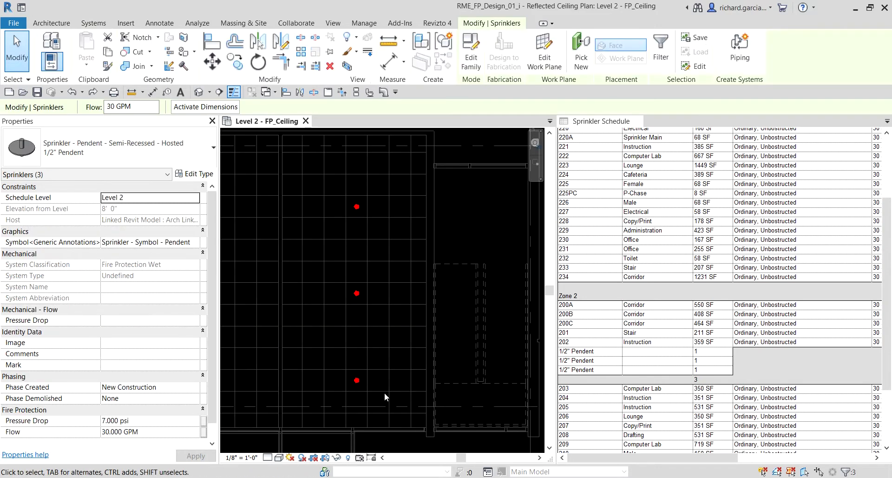
{"action": "left_click", "coordinate": [235, 62]}
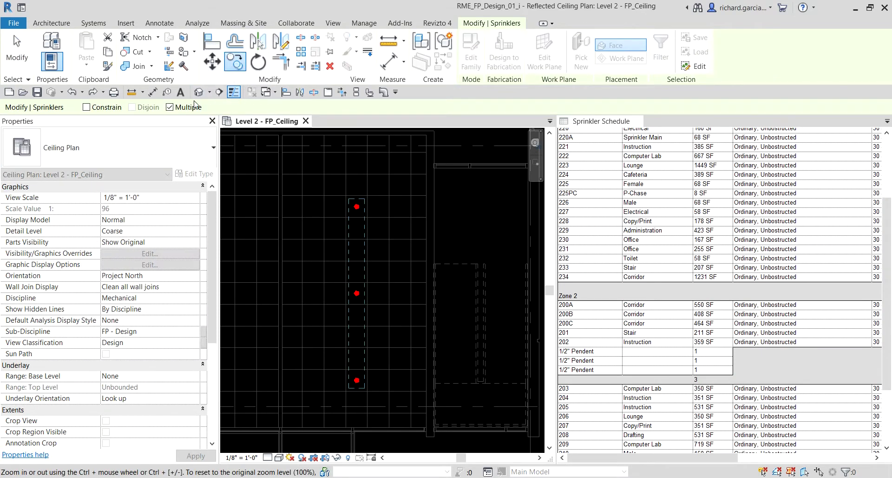
{"action": "left_click", "coordinate": [87, 107]}
{"action": "middle_click_drag", "start_coordinate": [380, 211], "coordinate": [374, 200]}
{"action": "left_click", "coordinate": [365, 187]}
{"action": "middle_click_drag", "start_coordinate": [315, 194], "coordinate": [410, 209]}
{"action": "middle_click_drag", "start_coordinate": [335, 209], "coordinate": [363, 209]}
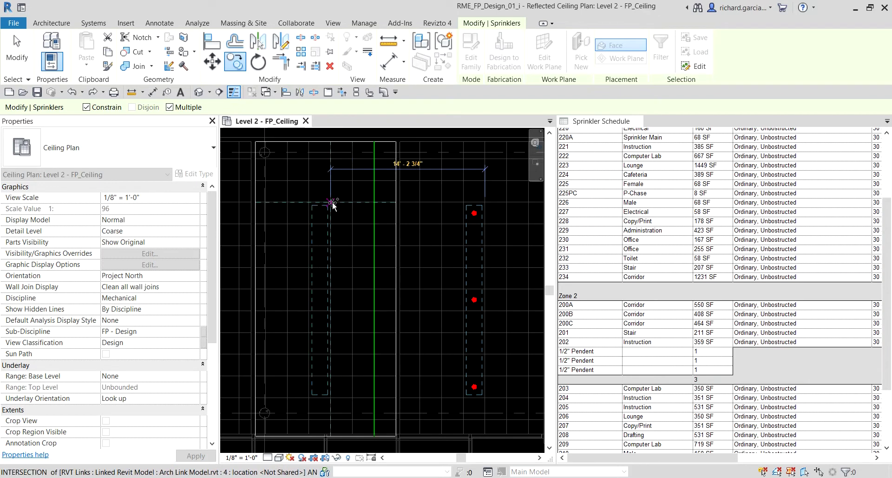
{"action": "left_click", "coordinate": [331, 203]}
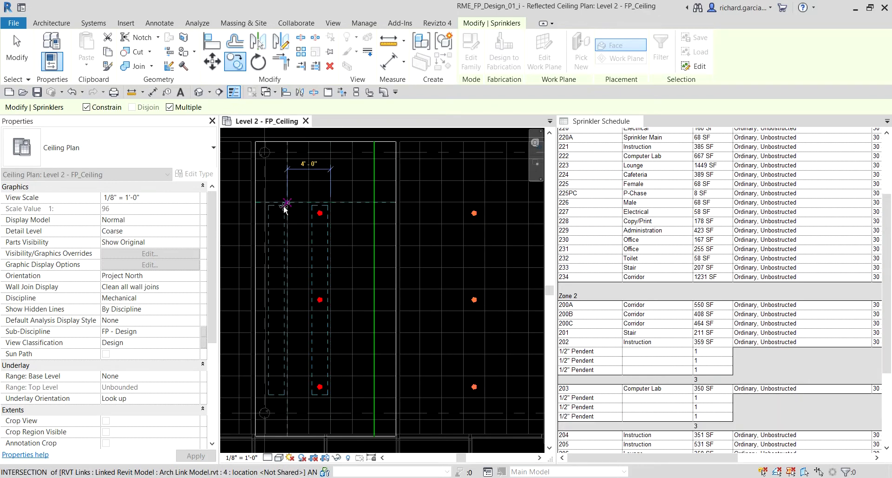
Place another copy of the sprinkler column about 12' 6" farther left in space 204, and check spaces 202 to 204 in the Sprinkler Schedule.
{"action": "middle_click_drag", "start_coordinate": [295, 233], "coordinate": [341, 230]}
{"action": "scroll", "coordinate": [345, 227], "scroll_direction": "down", "scroll_amount": 2}
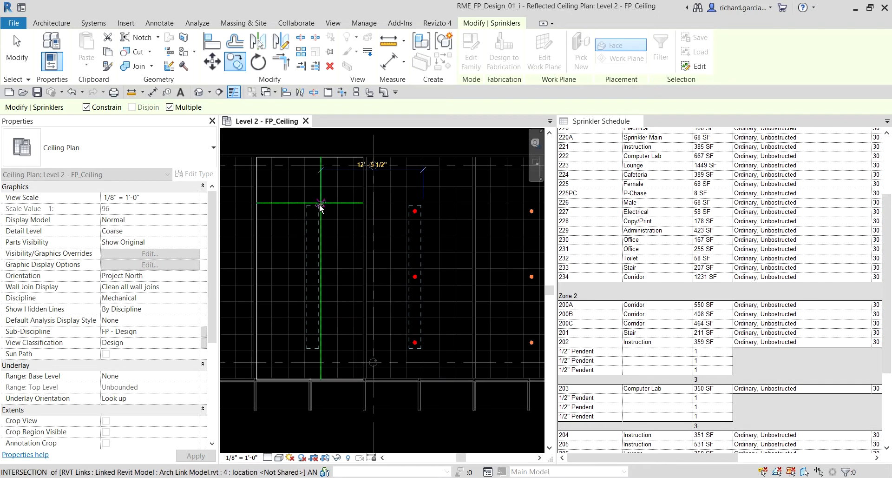
{"action": "left_click", "coordinate": [308, 226]}
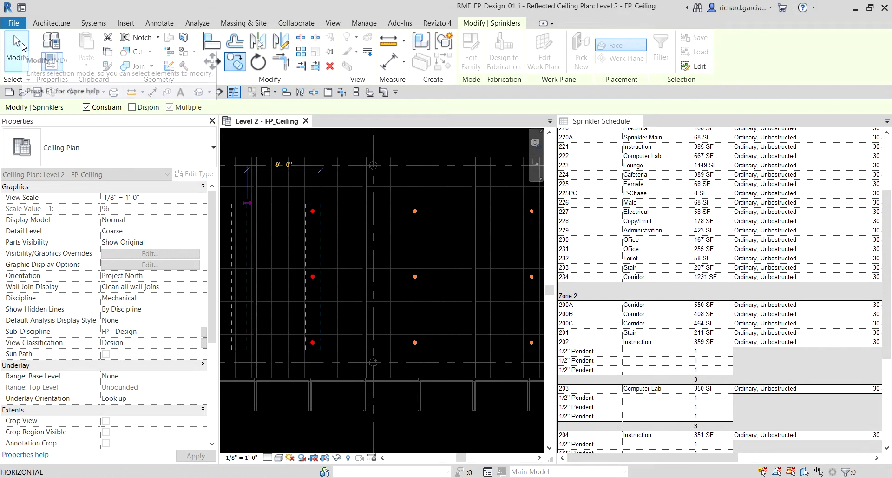
{"action": "left_click", "coordinate": [22, 44]}
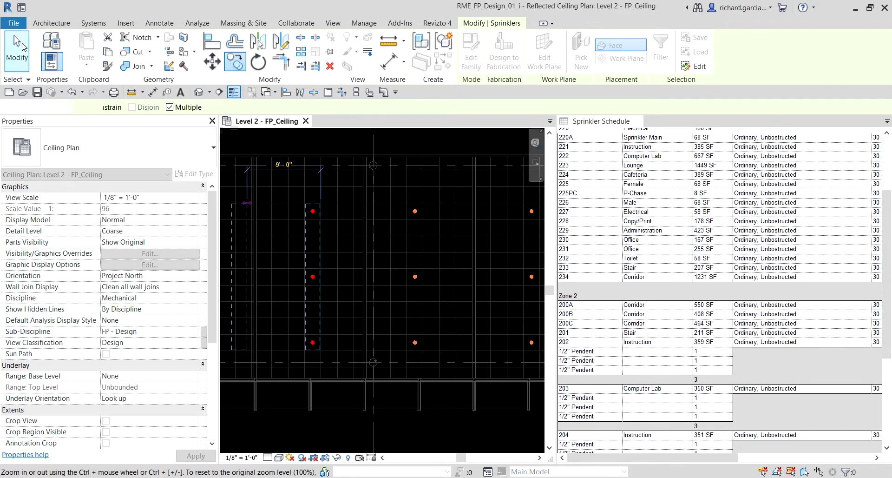
{"action": "scroll", "coordinate": [313, 202], "scroll_direction": "down", "scroll_amount": 2}
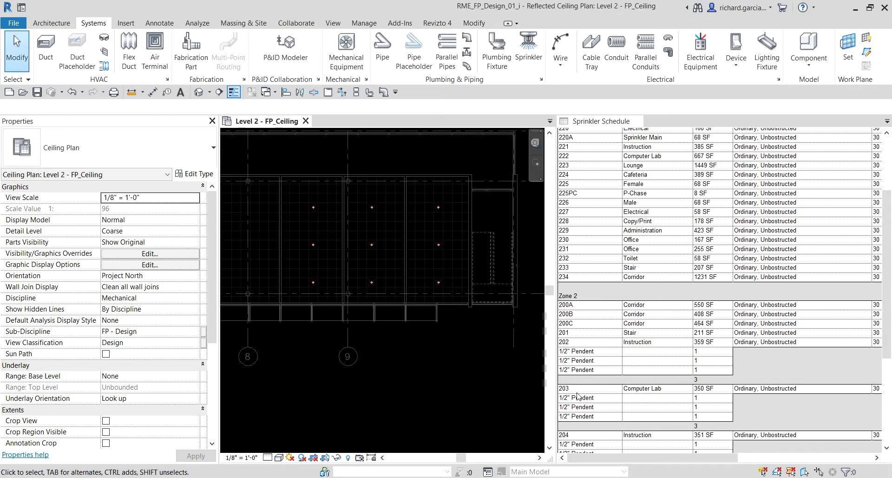
{"action": "scroll", "coordinate": [583, 392], "scroll_direction": "down", "scroll_amount": 4}
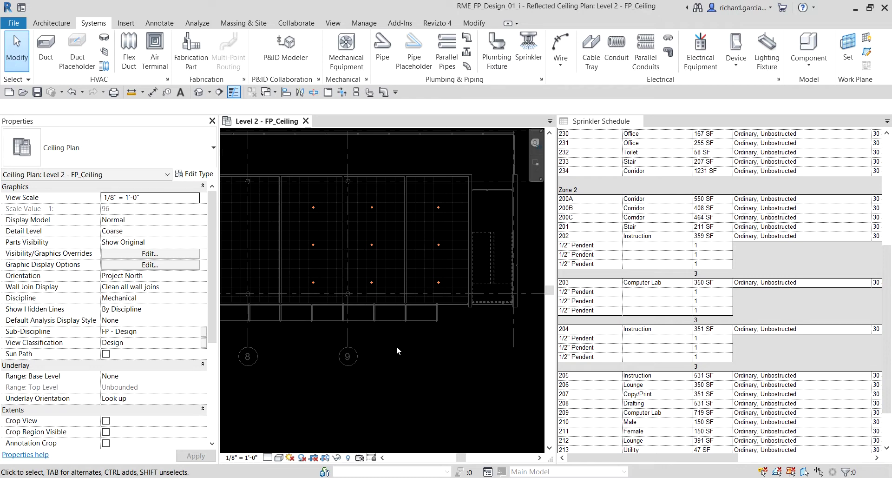
Show the Project Browser and open the floor plan Level 2 - Fire Protection Plan - Design.
{"action": "middle_click_drag", "start_coordinate": [390, 266], "coordinate": [394, 291]}
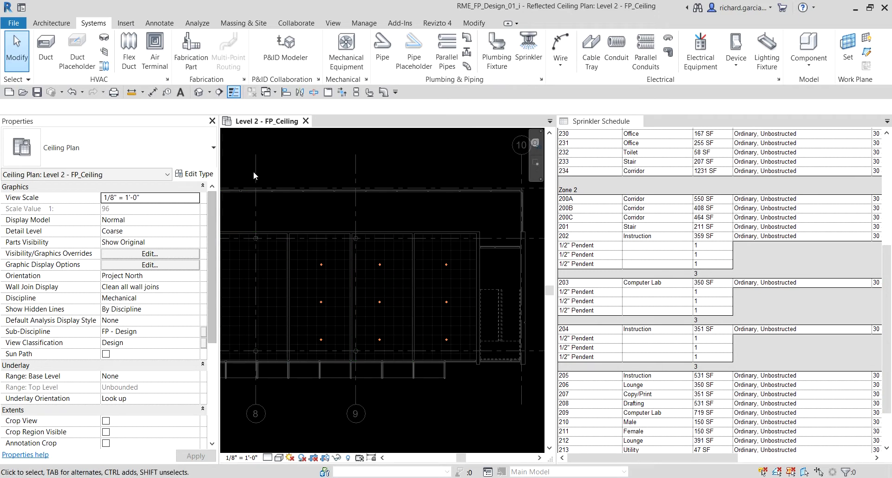
{"action": "right_click", "coordinate": [288, 398]}
{"action": "mouse_move", "coordinate": [356, 380]}
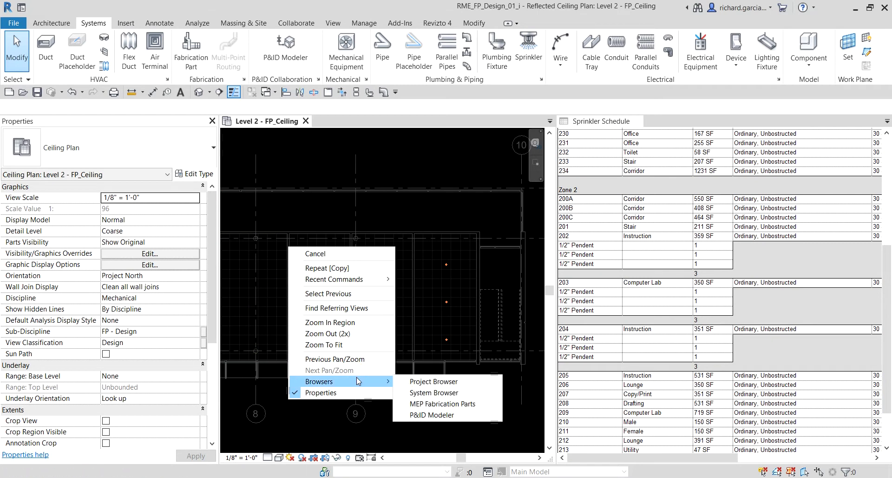
{"action": "left_click", "coordinate": [428, 381]}
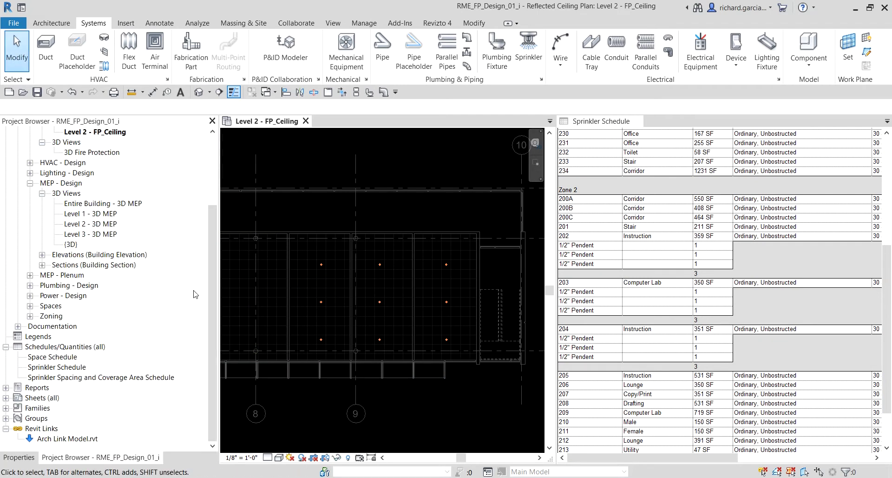
{"action": "scroll", "coordinate": [123, 259], "scroll_direction": "up", "scroll_amount": 3}
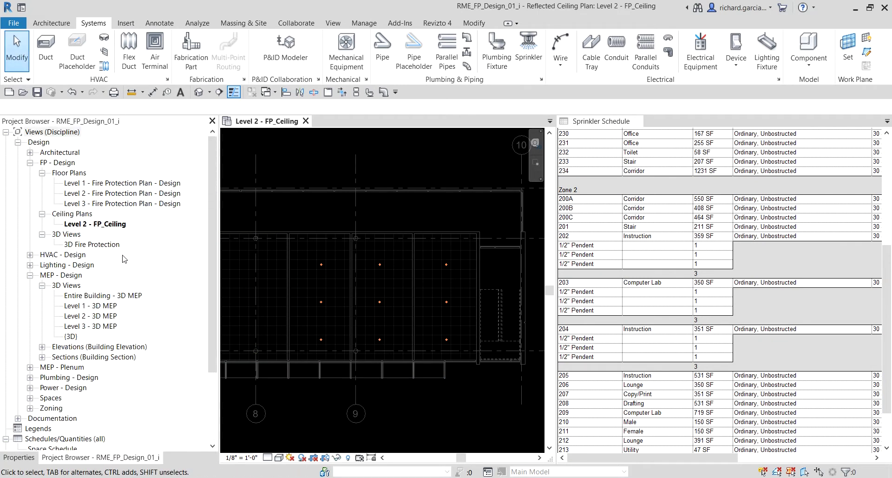
{"action": "left_click", "coordinate": [96, 196]}
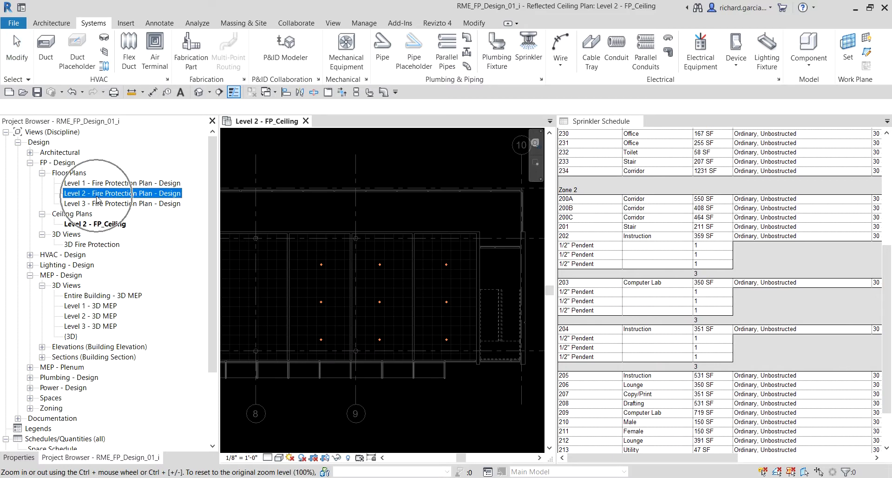
{"action": "double_click", "coordinate": [97, 197]}
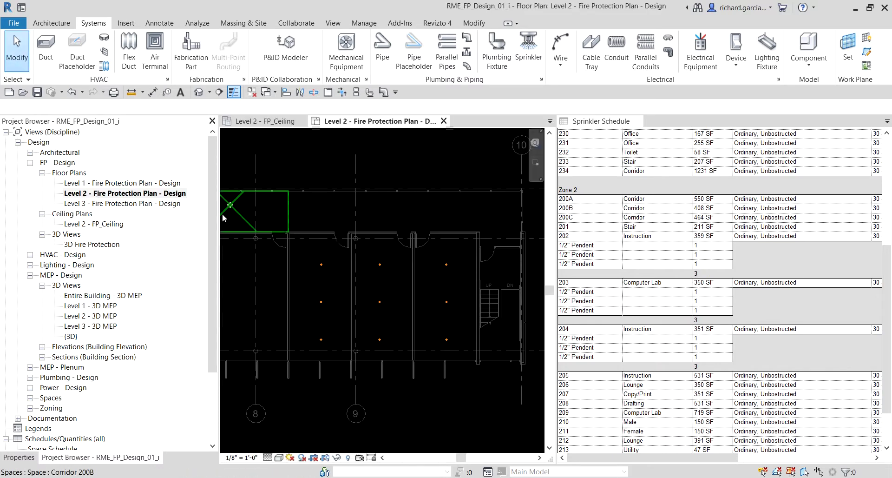
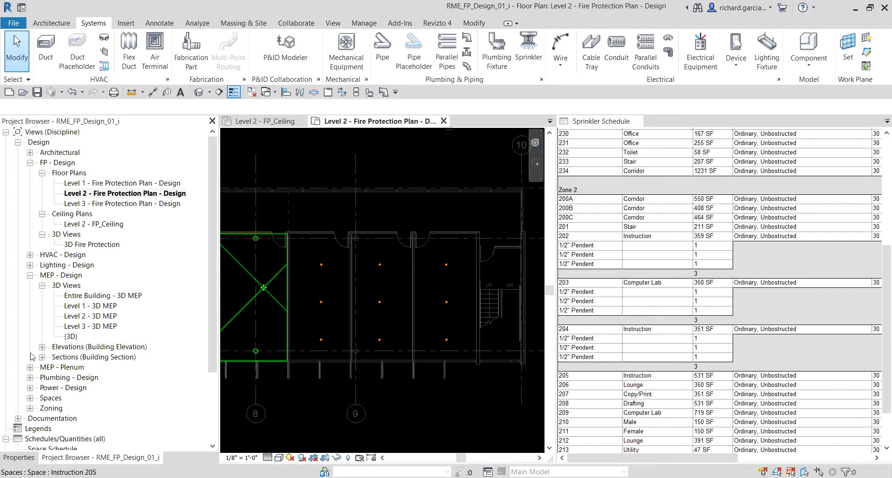
Start the Sprinkler tool for the corridor area of the floor plan and choose the type Sprinkler - Upright, 1/2" Upright.
{"action": "scroll", "coordinate": [405, 302], "scroll_direction": "down", "scroll_amount": 5}
{"action": "middle_click_drag", "start_coordinate": [350, 311], "coordinate": [446, 322]}
{"action": "scroll", "coordinate": [395, 321], "scroll_direction": "up", "scroll_amount": 2}
{"action": "scroll", "coordinate": [353, 284], "scroll_direction": "up", "scroll_amount": 4}
{"action": "middle_click_drag", "start_coordinate": [329, 343], "coordinate": [359, 337]}
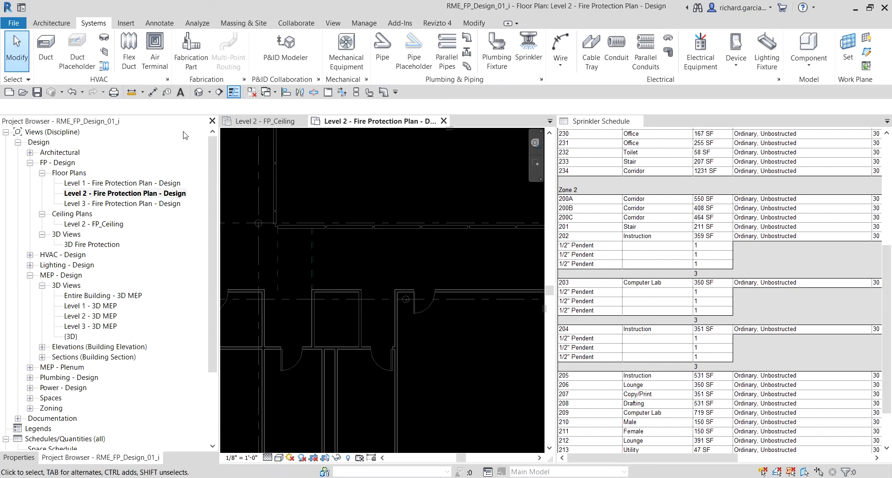
{"action": "left_click", "coordinate": [529, 48]}
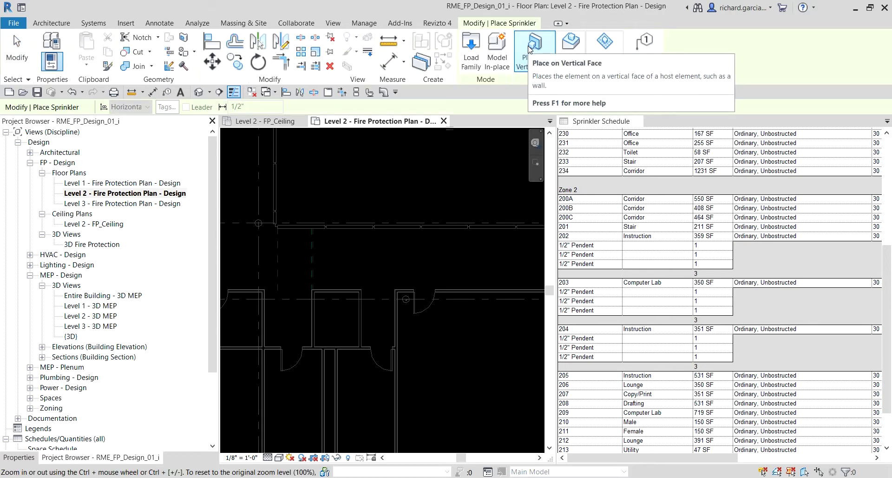
{"action": "left_click", "coordinate": [19, 457]}
{"action": "left_click", "coordinate": [138, 147]}
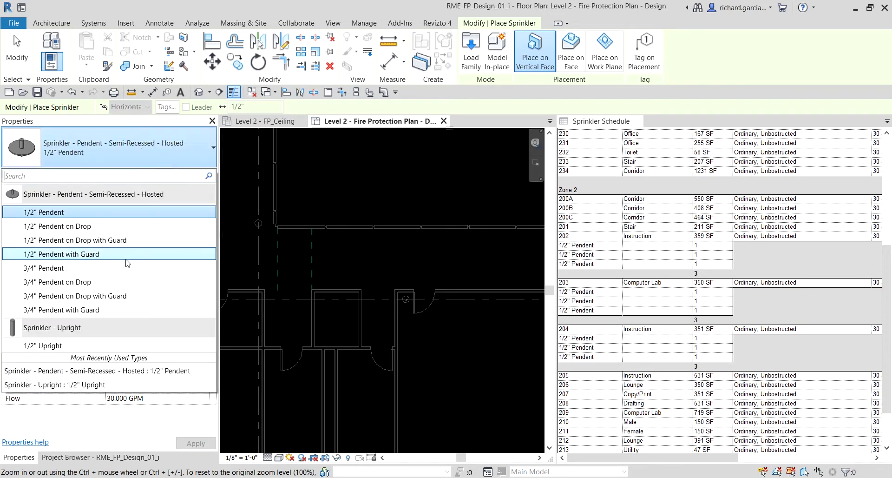
{"action": "left_click", "coordinate": [56, 346]}
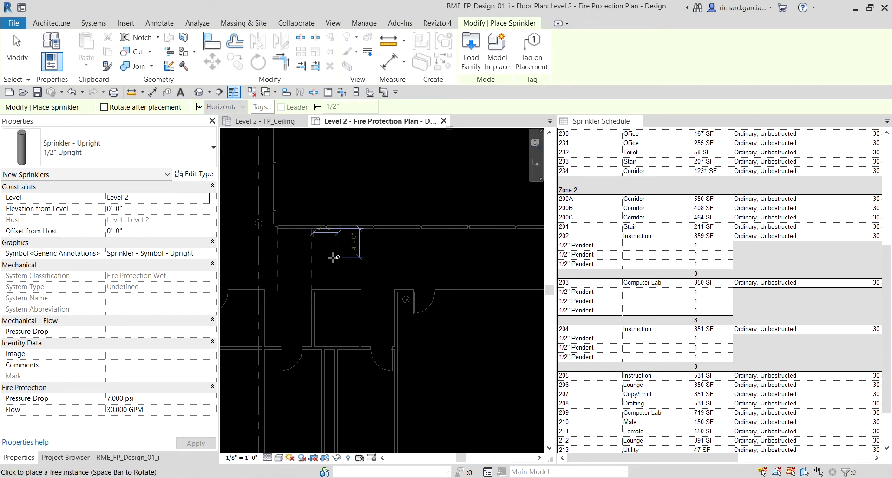
Place an upright sprinkler in corridor 200A, 4' 0" below the upper wall and 1' 6" right of the dashed vertical line.
{"action": "left_click", "coordinate": [124, 235]}
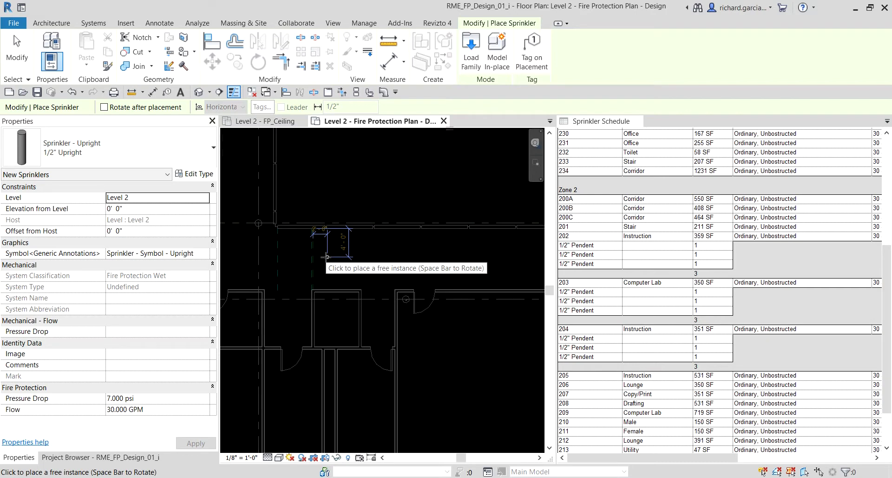
{"action": "left_click", "coordinate": [130, 230]}
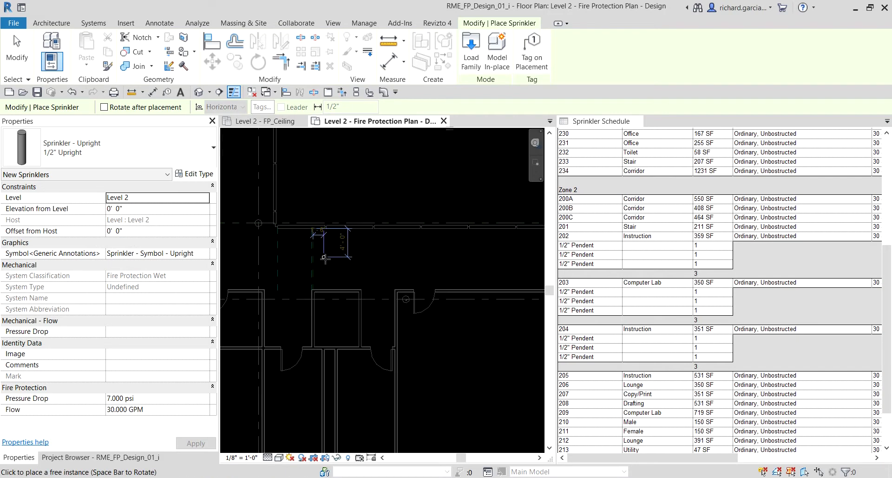
{"action": "scroll", "coordinate": [323, 260], "scroll_direction": "up", "scroll_amount": 2}
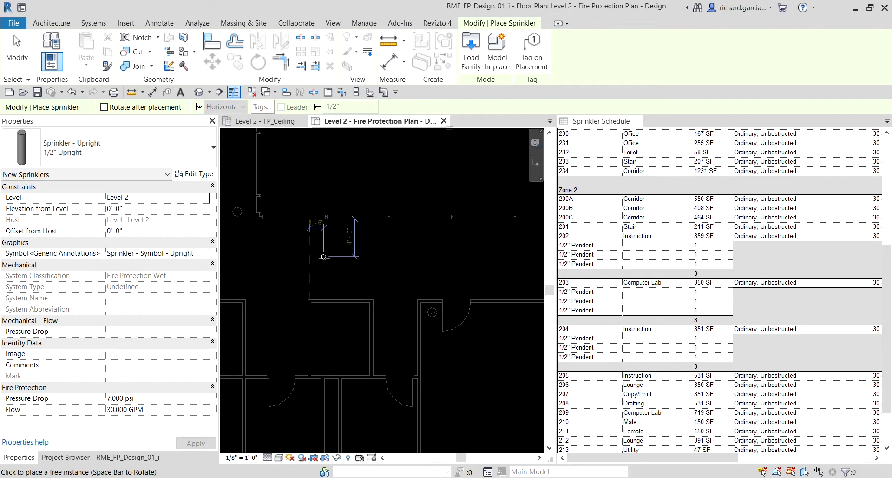
{"action": "left_click", "coordinate": [324, 257]}
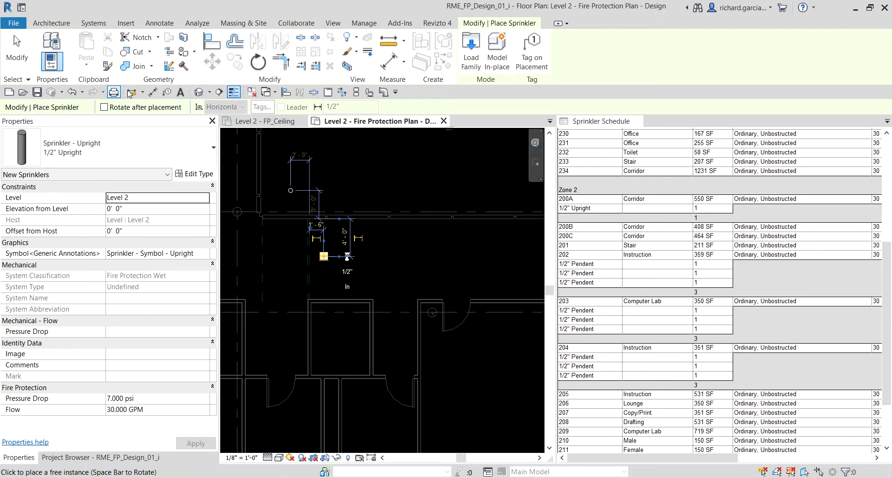
{"action": "left_click", "coordinate": [14, 39]}
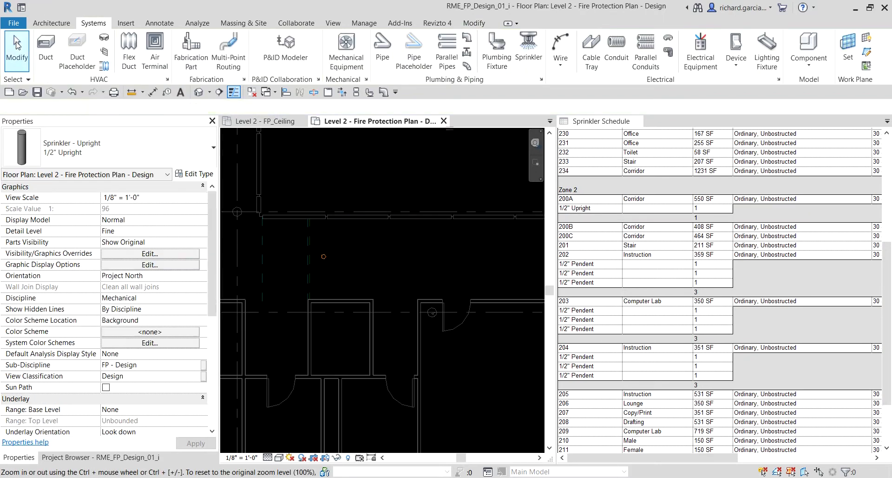
Set the placed upright sprinkler's Offset from Host to 10' 6".
{"action": "left_click", "coordinate": [324, 260]}
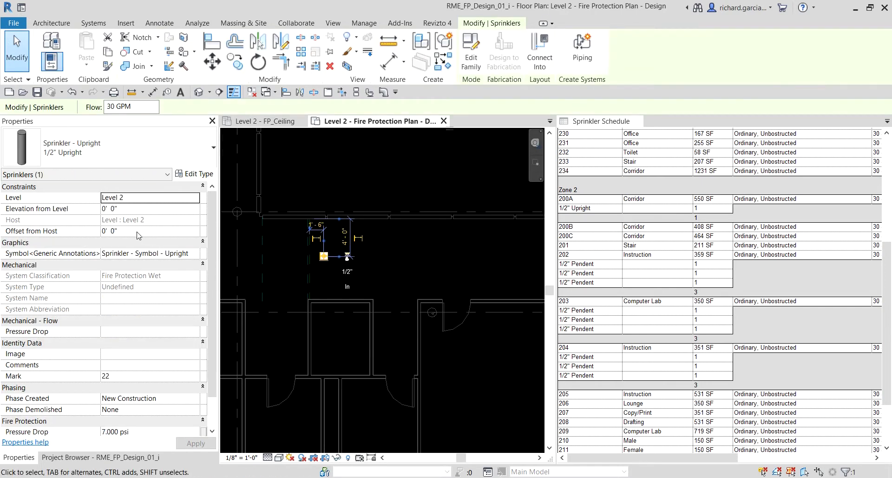
{"action": "left_click", "coordinate": [128, 232]}
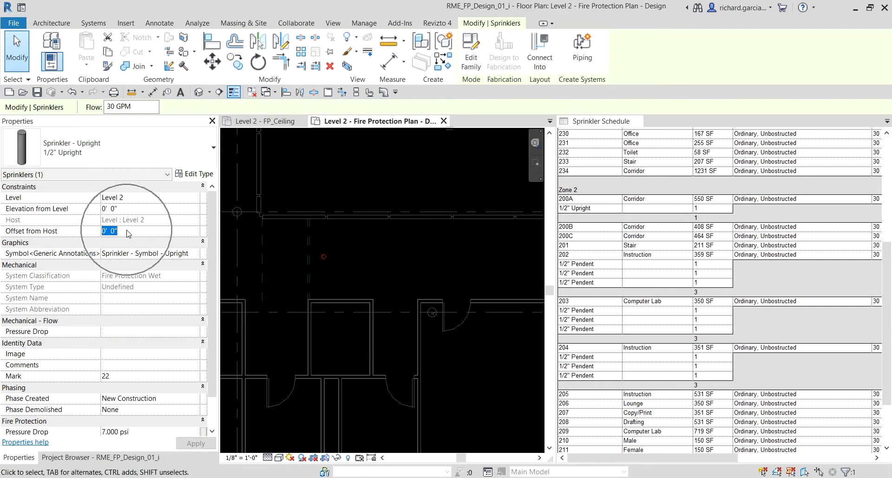
{"action": "type", "text": "10"}
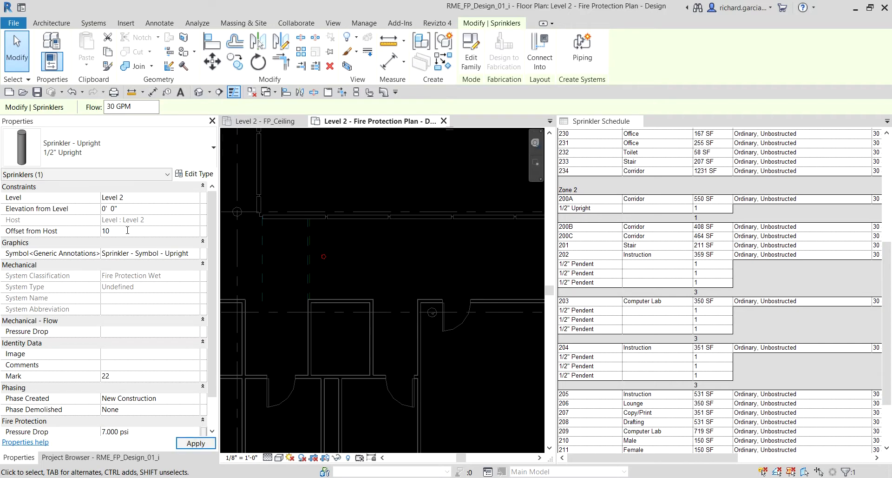
{"action": "type", "text": " 6"}
{"action": "key", "text": "Return"}
{"action": "left_click", "coordinate": [410, 260]}
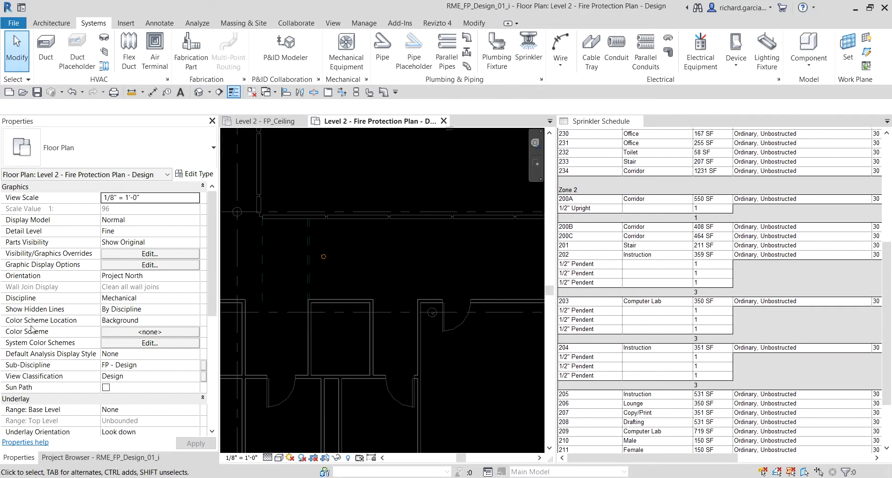
Draw a vertical detail line right of the corridor 200A sprinkler, spanning from the upper corridor wall to the lower wall.
{"action": "scroll", "coordinate": [324, 255], "scroll_direction": "up", "scroll_amount": 2}
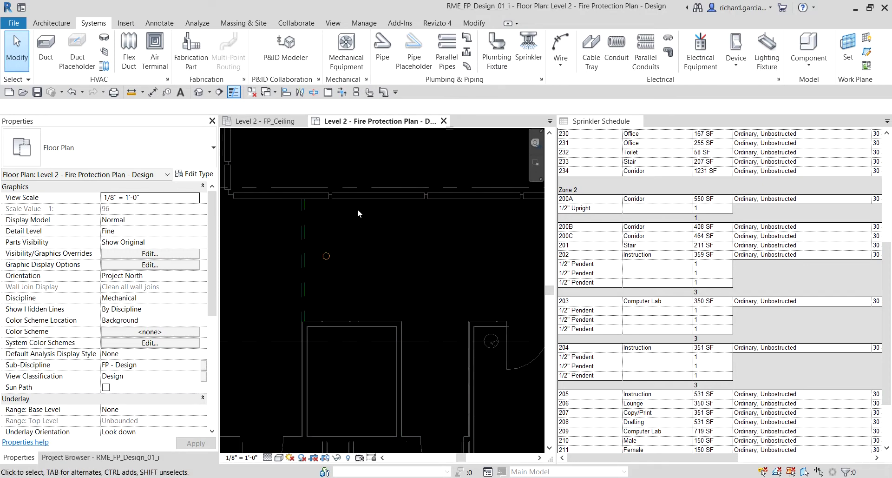
{"action": "key", "text": "d"}
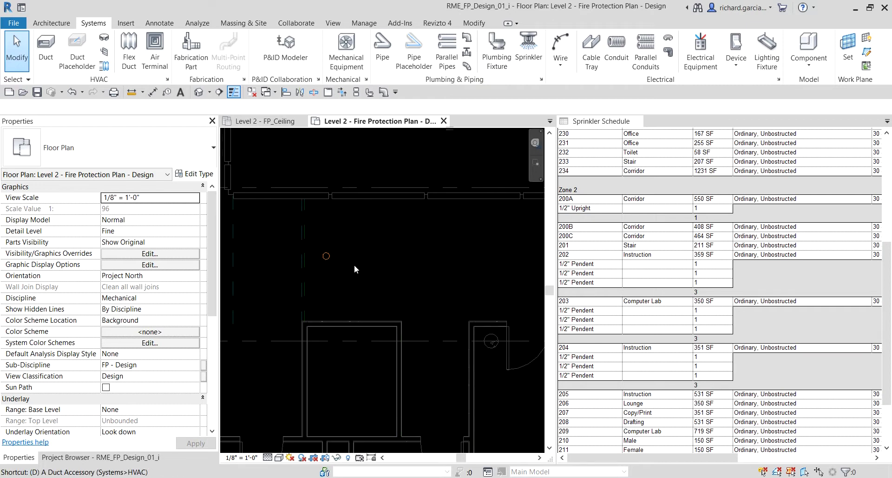
{"action": "key", "text": "l"}
{"action": "scroll", "coordinate": [349, 246], "scroll_direction": "up", "scroll_amount": 2}
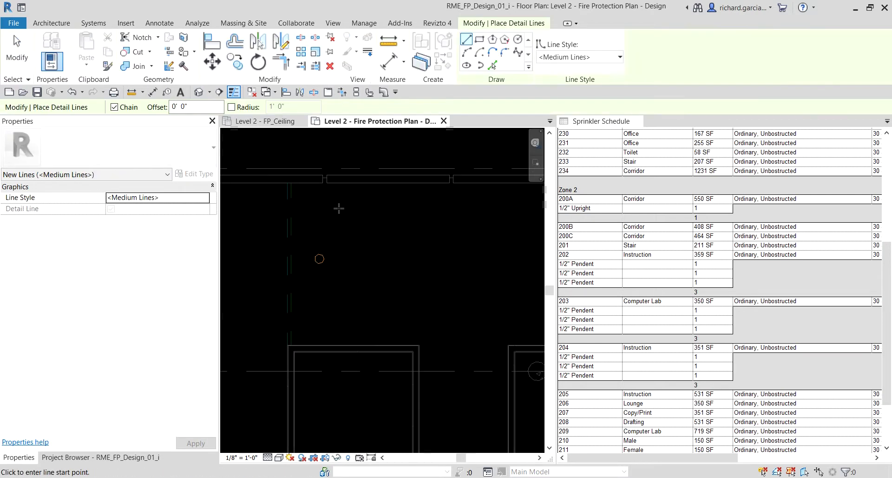
{"action": "left_click", "coordinate": [338, 183]}
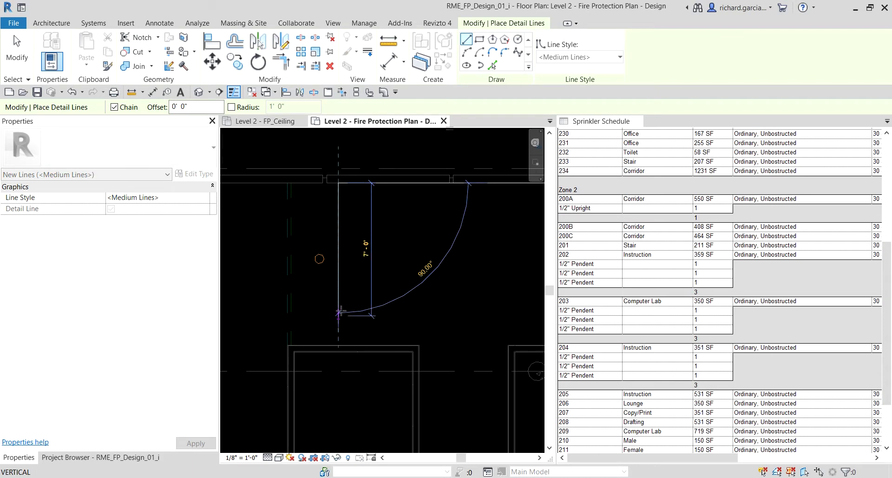
{"action": "left_click", "coordinate": [339, 345]}
{"action": "key", "text": "Escape"}
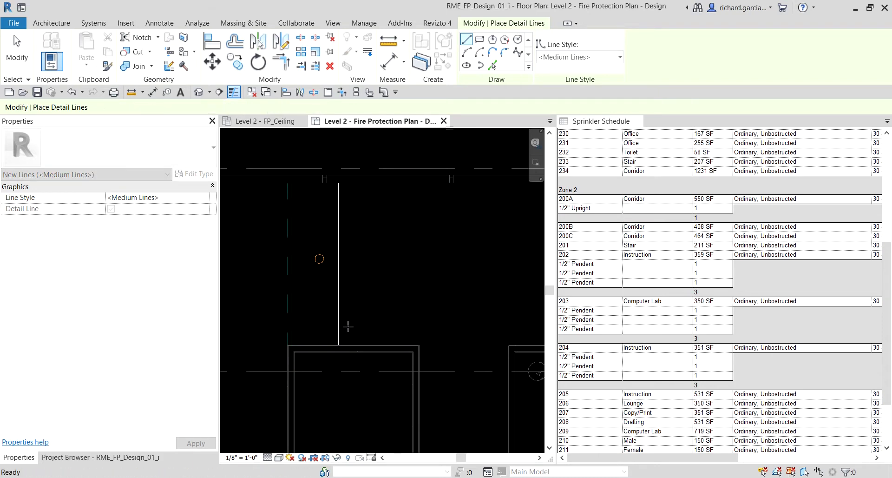
{"action": "key", "text": "Escape"}
Draw a horizontal detail line about 3' 5" long from the vertical line's midpoint to the left, past the sprinkler.
{"action": "scroll", "coordinate": [325, 288], "scroll_direction": "up", "scroll_amount": 2}
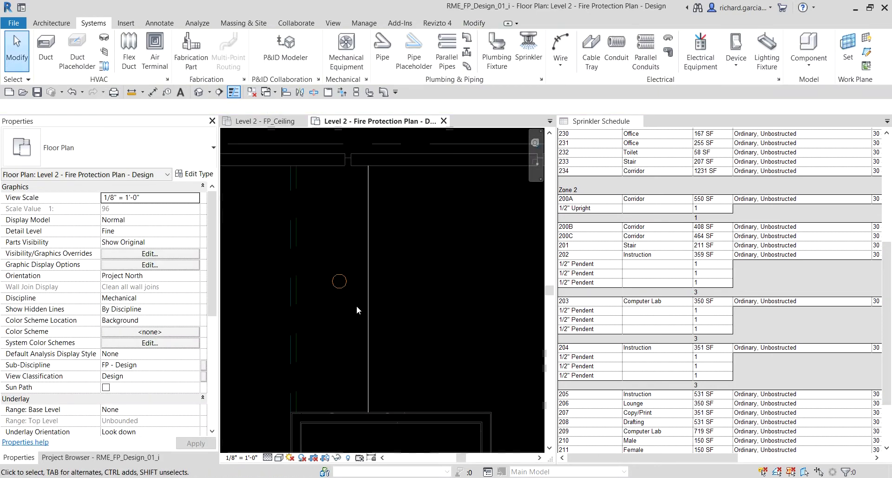
{"action": "key", "text": "d"}
{"action": "key", "text": "l"}
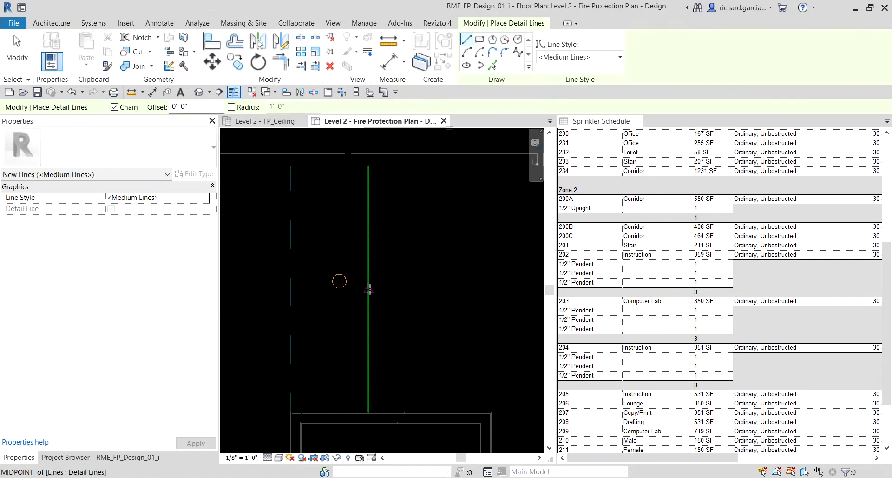
{"action": "left_click", "coordinate": [268, 288]}
{"action": "left_click", "coordinate": [368, 288]}
{"action": "key", "text": "Escape"}
{"action": "scroll", "coordinate": [339, 278], "scroll_direction": "up", "scroll_amount": 2}
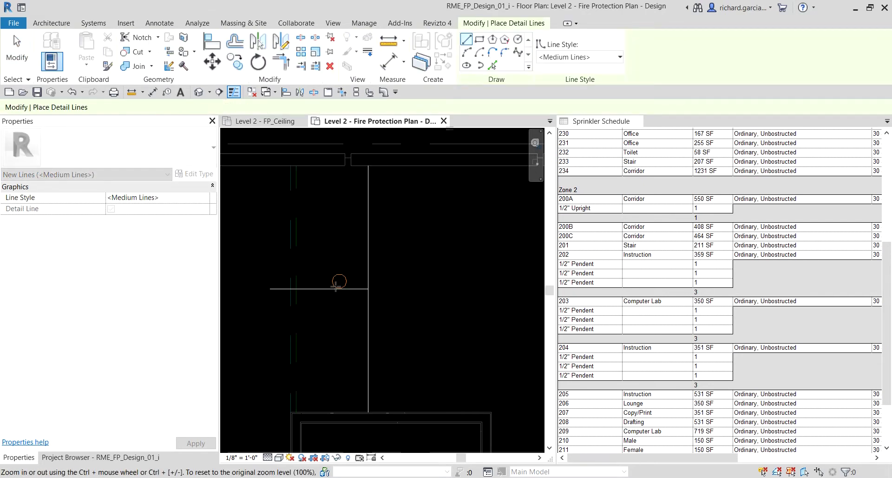
{"action": "key", "text": "Escape"}
Move the upright sprinkler straight down from its center onto the horizontal detail line to center it across the corridor.
{"action": "left_click", "coordinate": [342, 275]}
{"action": "key", "text": "m"}
{"action": "key", "text": "v"}
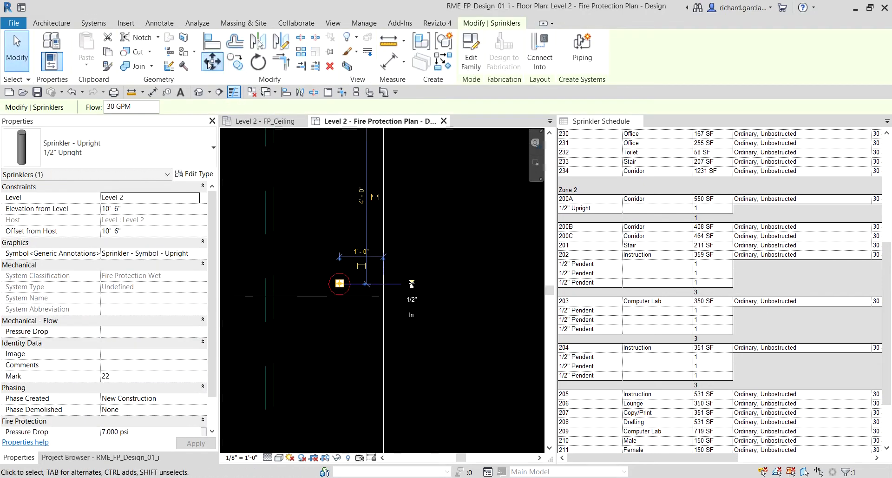
{"action": "left_click", "coordinate": [339, 284]}
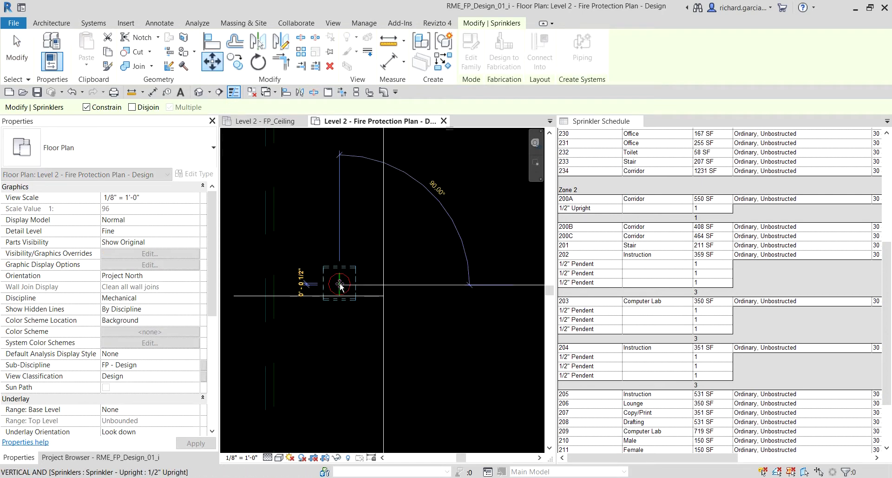
{"action": "key", "text": "Escape"}
{"action": "left_click", "coordinate": [213, 60]}
{"action": "scroll", "coordinate": [341, 283], "scroll_direction": "up", "scroll_amount": 2}
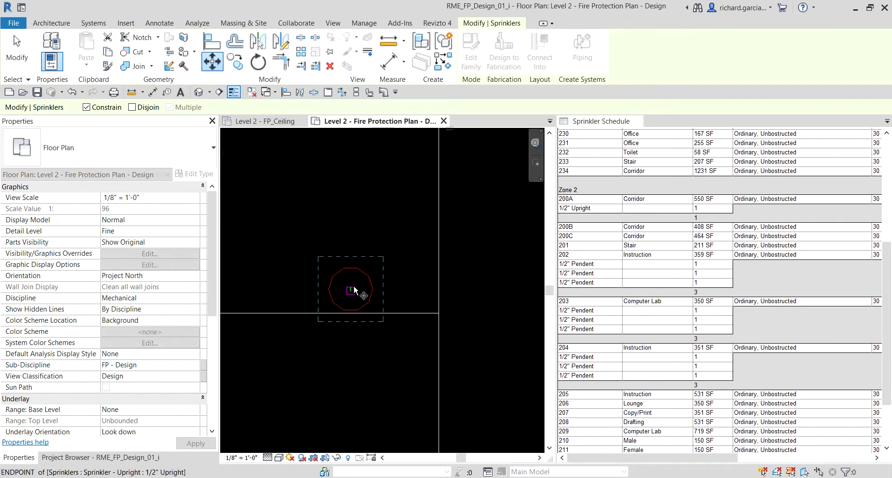
{"action": "left_click", "coordinate": [351, 291]}
{"action": "left_click", "coordinate": [352, 311]}
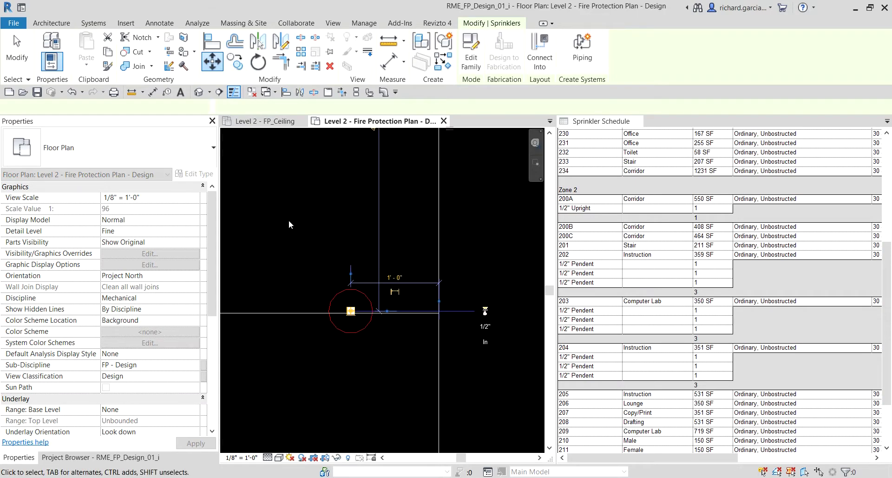
Delete the horizontal and vertical detail lines used to center the sprinkler.
{"action": "left_click", "coordinate": [397, 327]}
{"action": "left_click", "coordinate": [399, 314]}
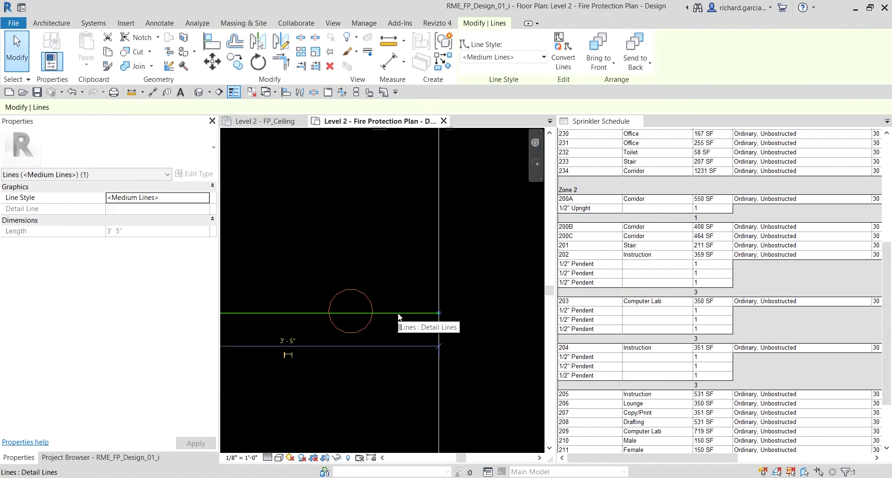
{"action": "key", "text": "Delete"}
{"action": "left_click", "coordinate": [438, 330]}
{"action": "key", "text": "Delete"}
{"action": "scroll", "coordinate": [382, 297], "scroll_direction": "down", "scroll_amount": 6}
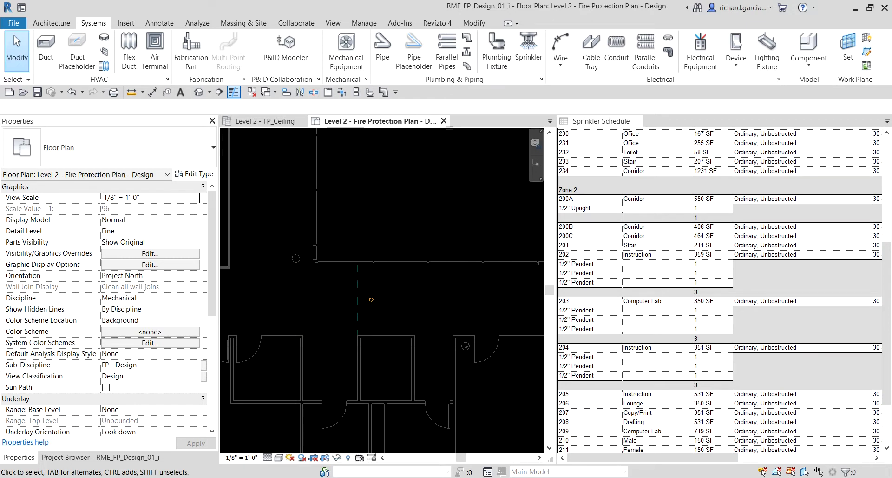
Start a linear array of the corridor 200A upright sprinkler with the number set to 11.
{"action": "scroll", "coordinate": [404, 293], "scroll_direction": "up", "scroll_amount": 2}
{"action": "left_click", "coordinate": [337, 290]}
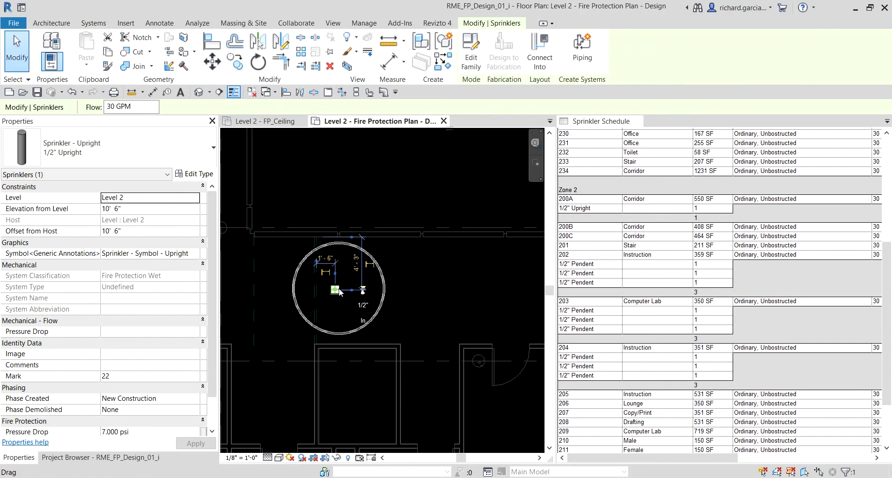
{"action": "left_click", "coordinate": [301, 51]}
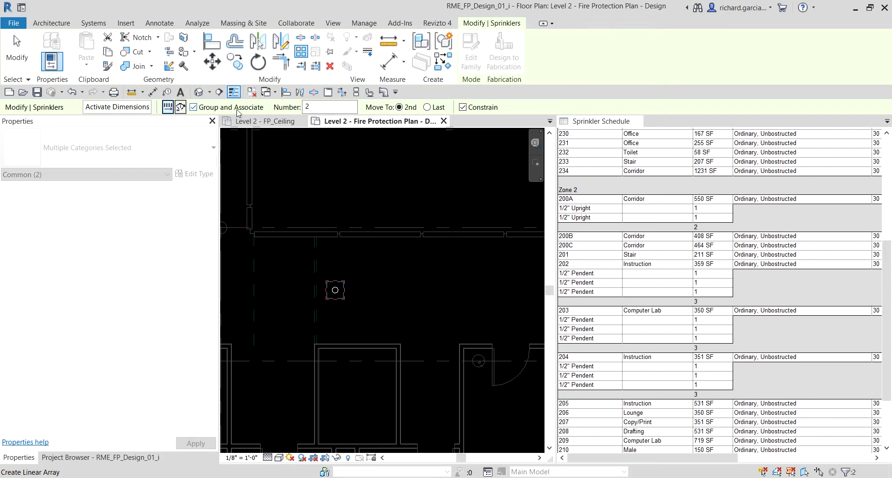
{"action": "left_click", "coordinate": [319, 107]}
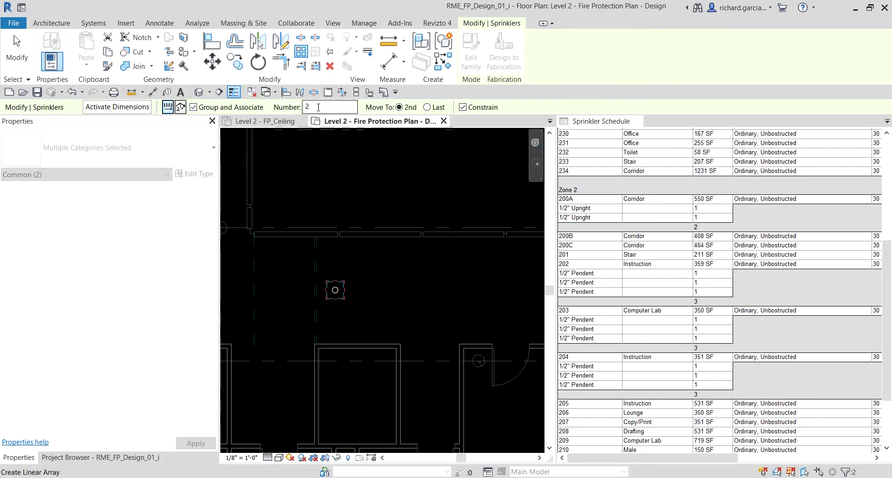
{"action": "double_click", "coordinate": [318, 106]}
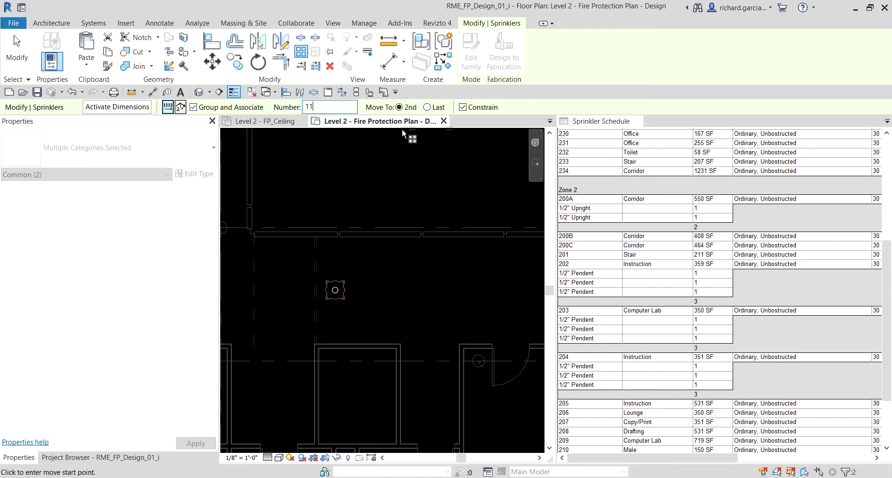
{"action": "middle_click_drag", "start_coordinate": [375, 284], "coordinate": [334, 284]}
{"action": "scroll", "coordinate": [350, 233], "scroll_direction": "up", "scroll_amount": 1}
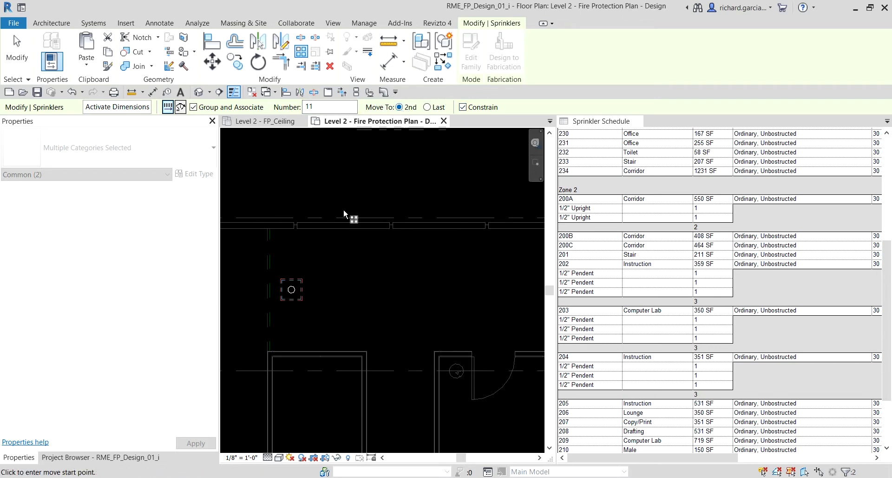
Array the sprinkler horizontally to the right along the corridor with 14' 6" to the second member, keeping 11 members.
{"action": "left_click", "coordinate": [292, 291]}
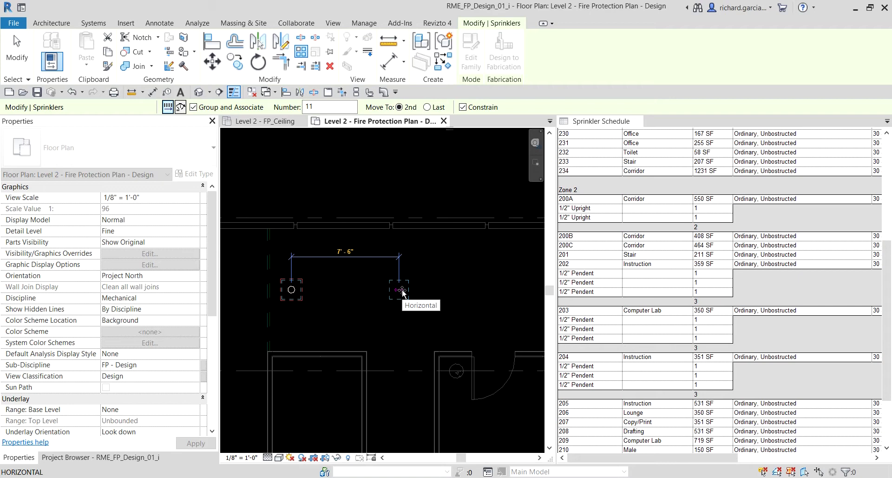
{"action": "scroll", "coordinate": [402, 292], "scroll_direction": "down", "scroll_amount": 5}
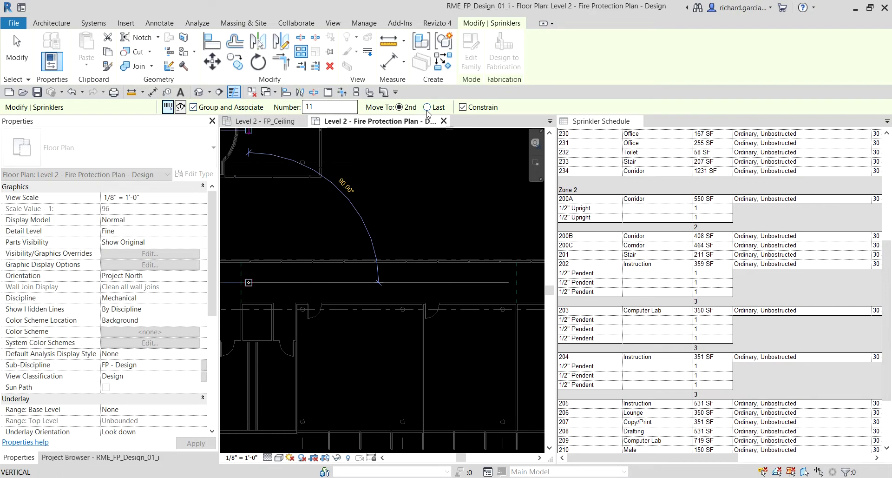
{"action": "scroll", "coordinate": [374, 278], "scroll_direction": "down", "scroll_amount": 2}
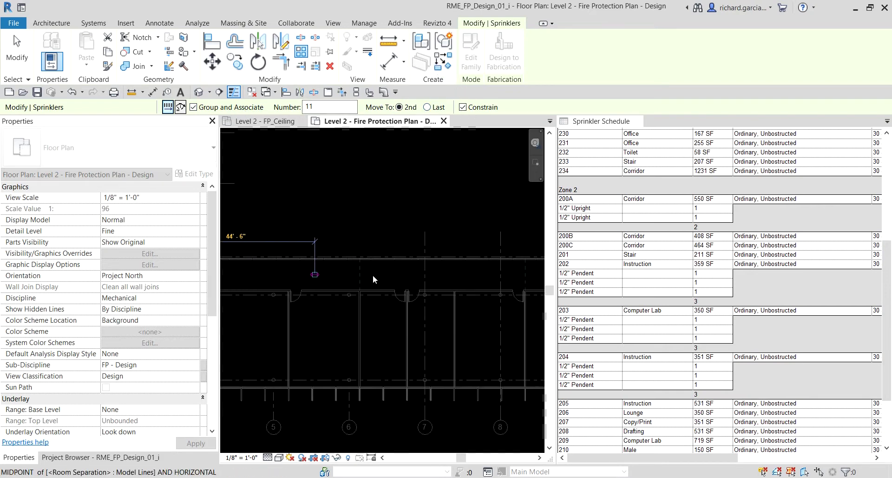
{"action": "middle_click_drag", "start_coordinate": [466, 279], "coordinate": [334, 275]}
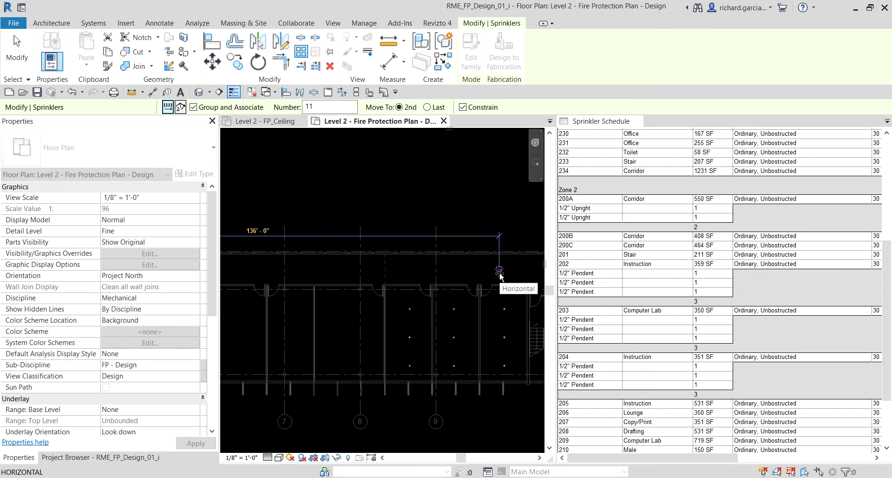
{"action": "scroll", "coordinate": [501, 275], "scroll_direction": "down", "scroll_amount": 2}
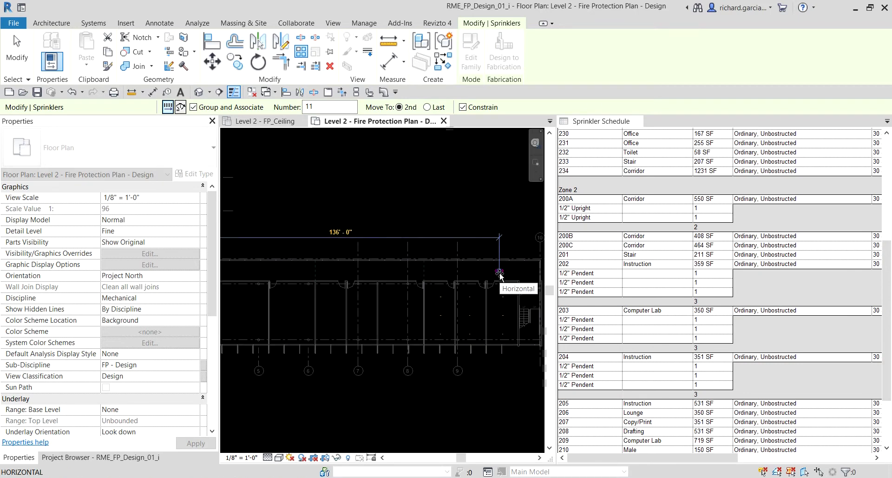
{"action": "scroll", "coordinate": [499, 274], "scroll_direction": "down", "scroll_amount": 1}
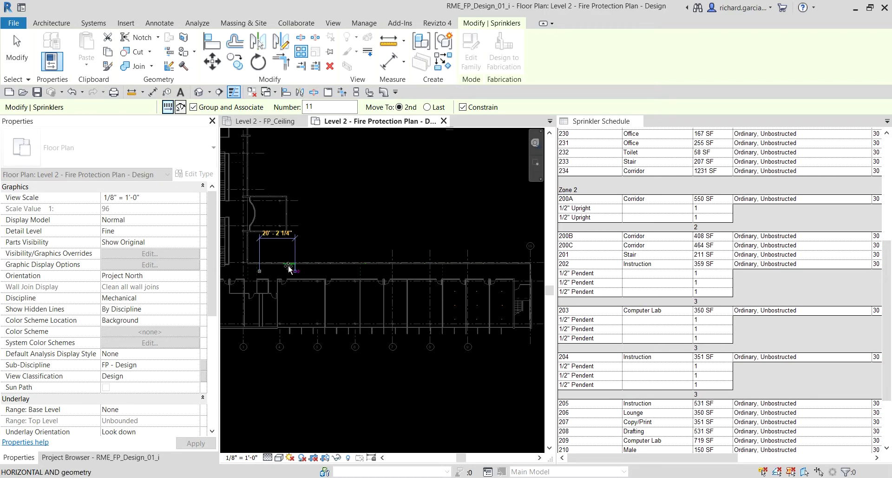
{"action": "scroll", "coordinate": [267, 274], "scroll_direction": "up", "scroll_amount": 2}
{"action": "scroll", "coordinate": [274, 276], "scroll_direction": "up", "scroll_amount": 2}
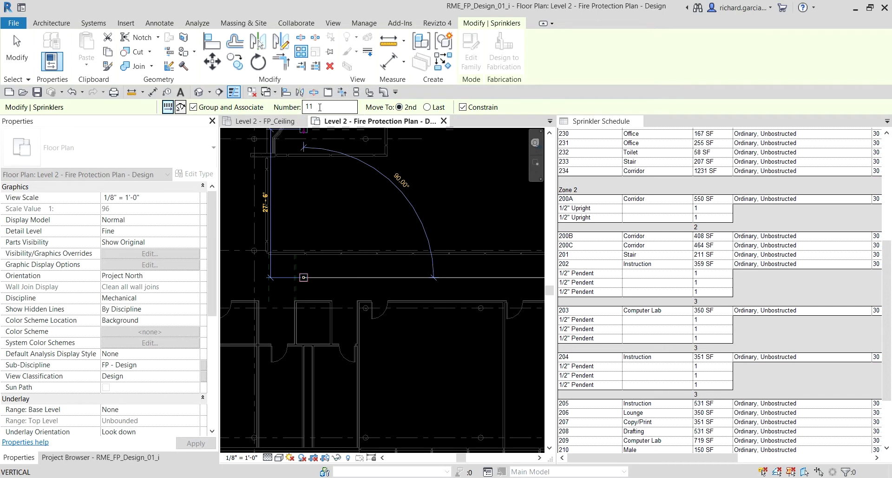
{"action": "scroll", "coordinate": [309, 276], "scroll_direction": "up", "scroll_amount": 2}
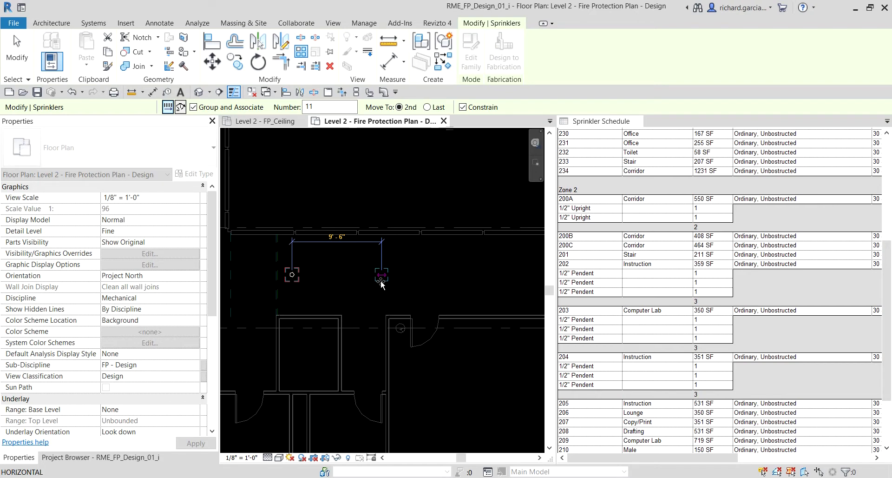
{"action": "type", "text": "14"}
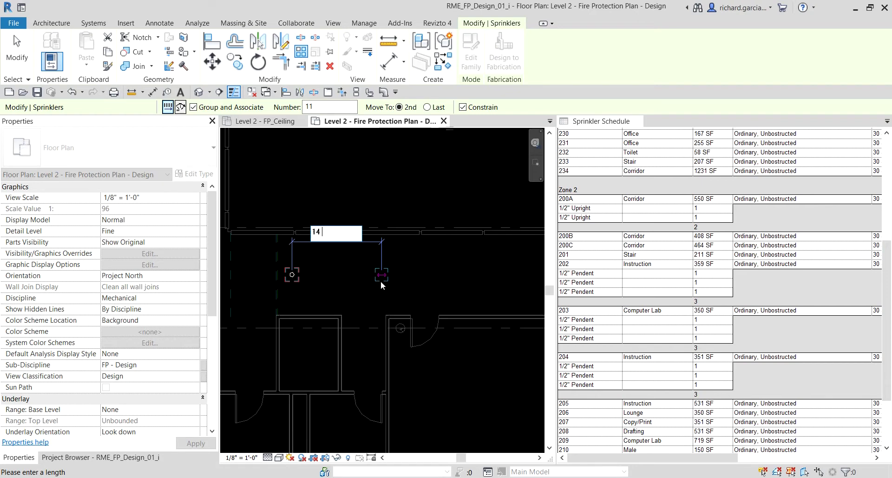
{"action": "type", "text": " 6"}
{"action": "key", "text": "Return"}
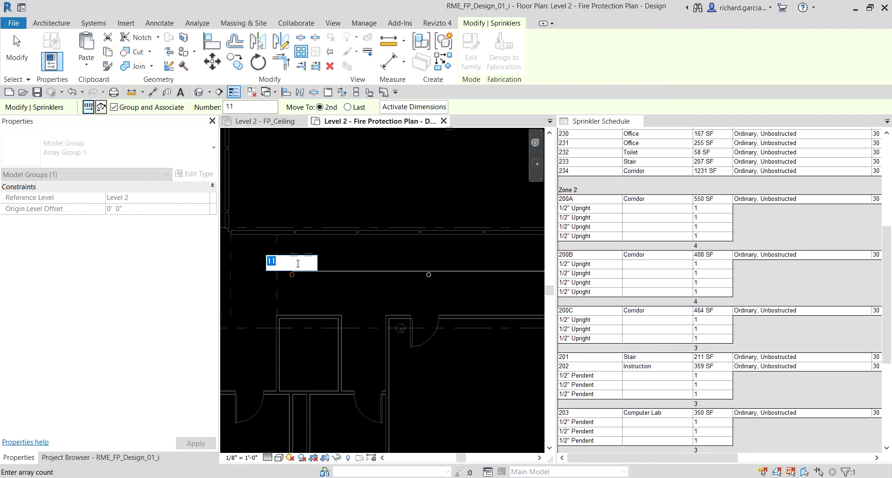
{"action": "key", "text": "ctrl"}
{"action": "key", "text": "Return"}
Undo the sprinkler array along the corridor.
{"action": "scroll", "coordinate": [247, 245], "scroll_direction": "down", "scroll_amount": 1}
{"action": "scroll", "coordinate": [246, 249], "scroll_direction": "down", "scroll_amount": 4}
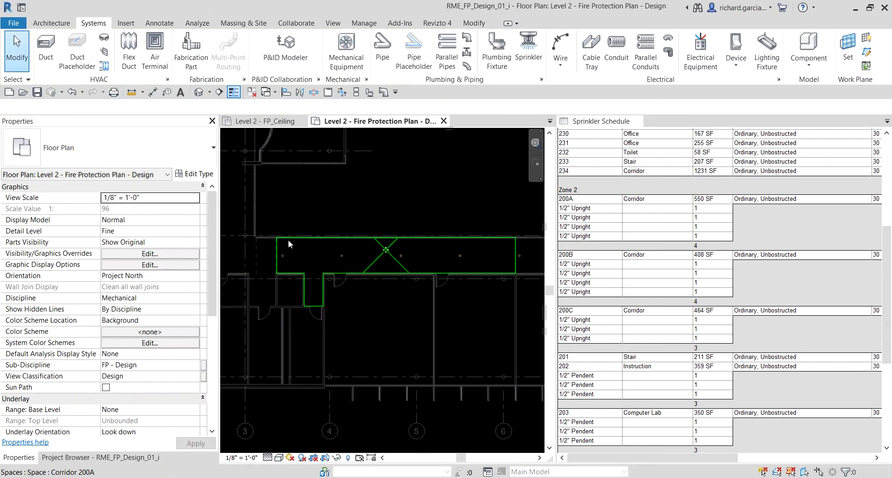
{"action": "middle_click_drag", "start_coordinate": [297, 267], "coordinate": [429, 277]}
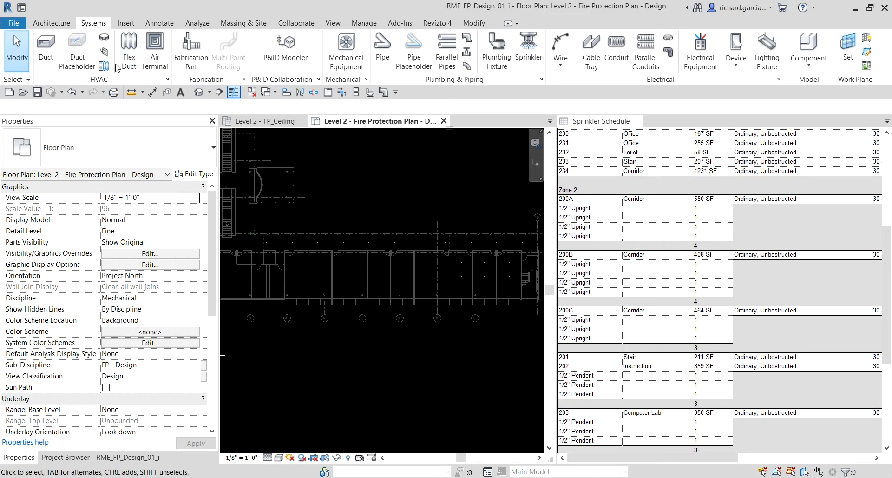
{"action": "left_click", "coordinate": [71, 92]}
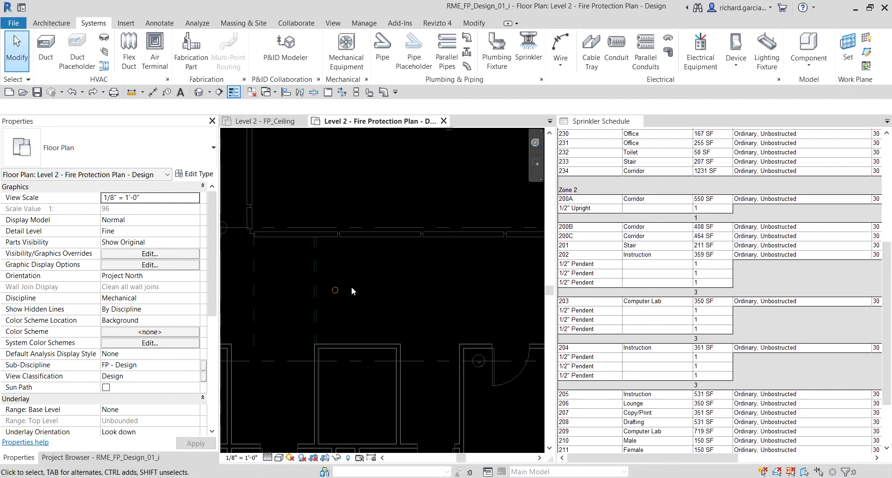
Start a linear array of the corridor 200A upright sprinkler with 11 grouped members, spaced by the position of the last one.
{"action": "left_click", "coordinate": [338, 292]}
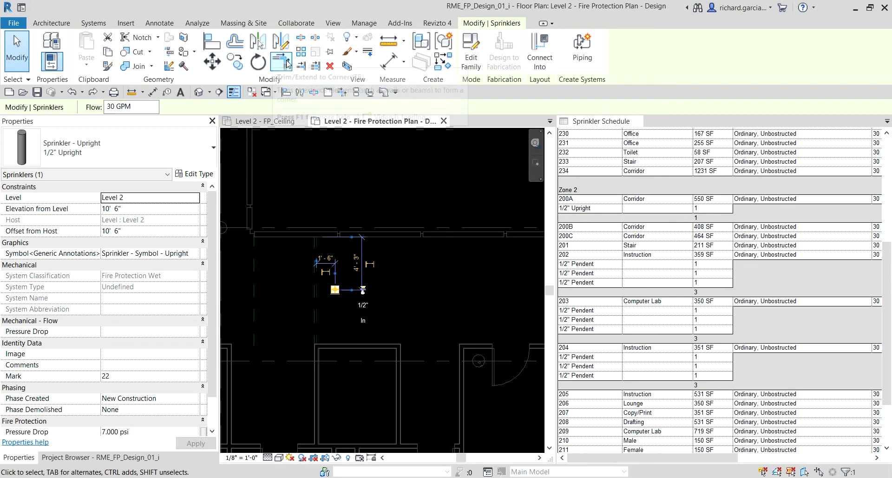
{"action": "key", "text": "ctrl+y"}
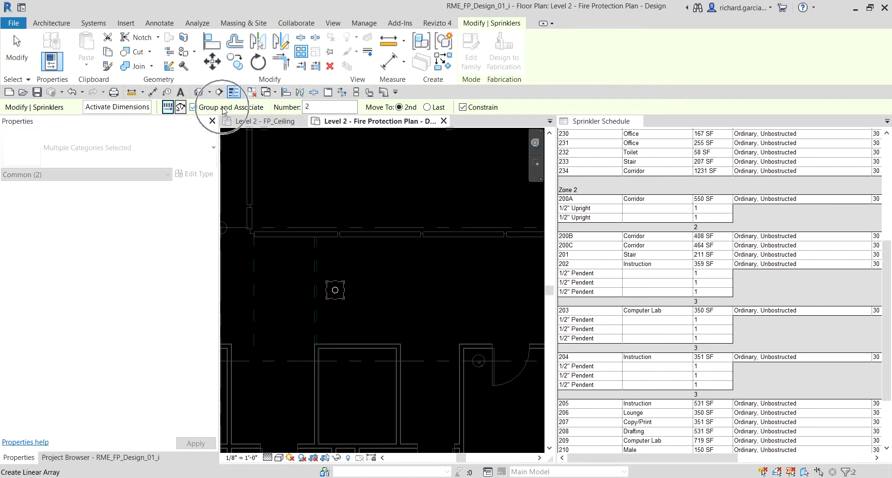
{"action": "double_click", "coordinate": [322, 106]}
{"action": "type", "text": "11"}
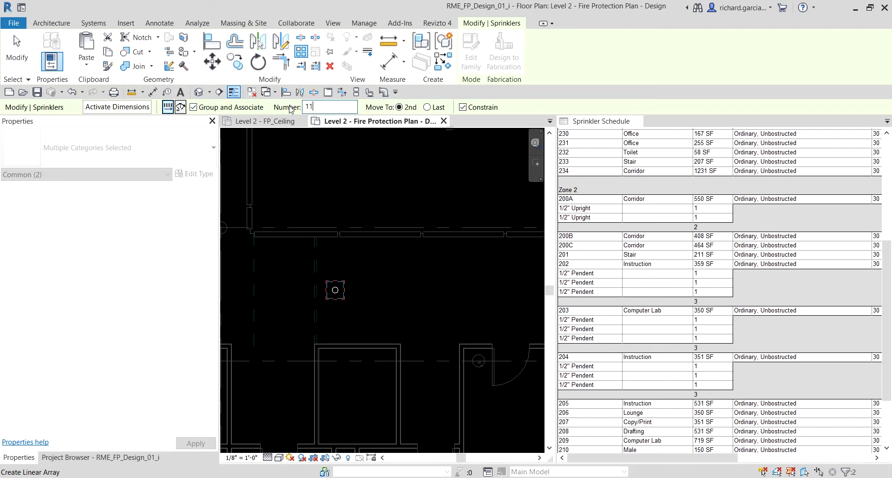
{"action": "left_click", "coordinate": [428, 108]}
{"action": "left_click", "coordinate": [427, 107]}
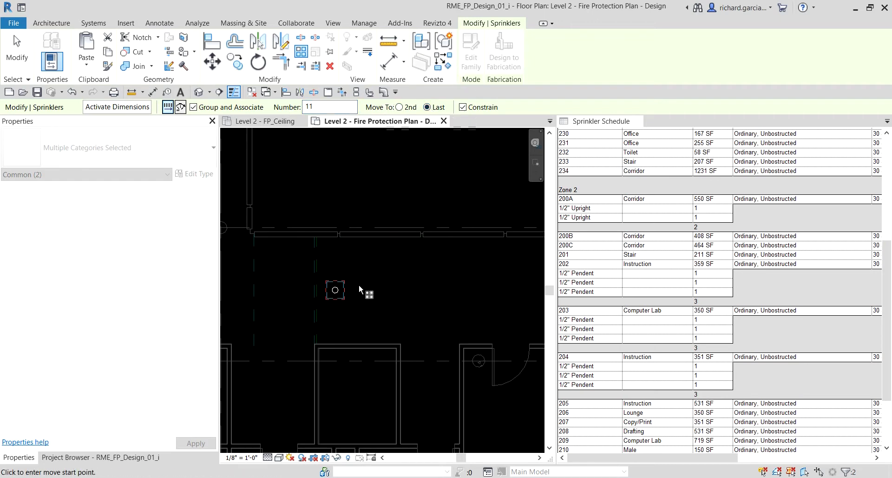
Array the sprinkler horizontally from its center to the corridor's far end near grid 10, accepting 11 members.
{"action": "left_click", "coordinate": [335, 290]}
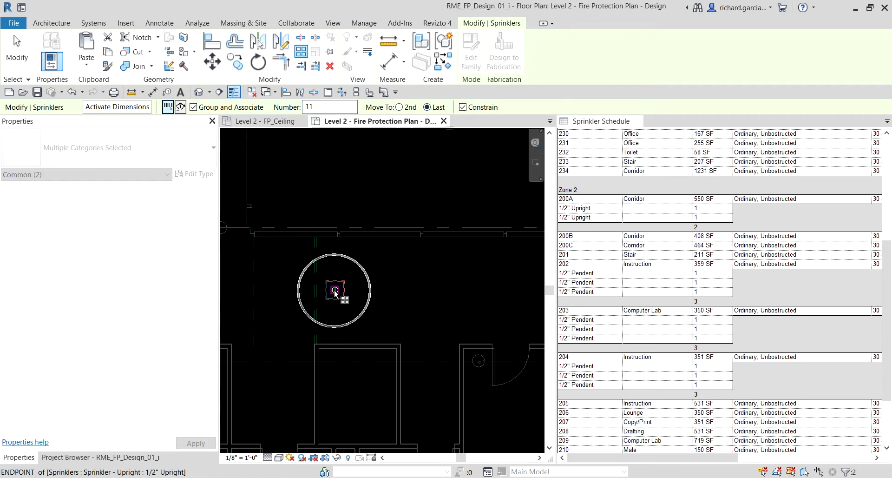
{"action": "scroll", "coordinate": [408, 294], "scroll_direction": "down", "scroll_amount": 5}
{"action": "scroll", "coordinate": [464, 297], "scroll_direction": "up", "scroll_amount": 2}
{"action": "scroll", "coordinate": [483, 290], "scroll_direction": "up", "scroll_amount": 4}
{"action": "scroll", "coordinate": [484, 291], "scroll_direction": "up", "scroll_amount": 2}
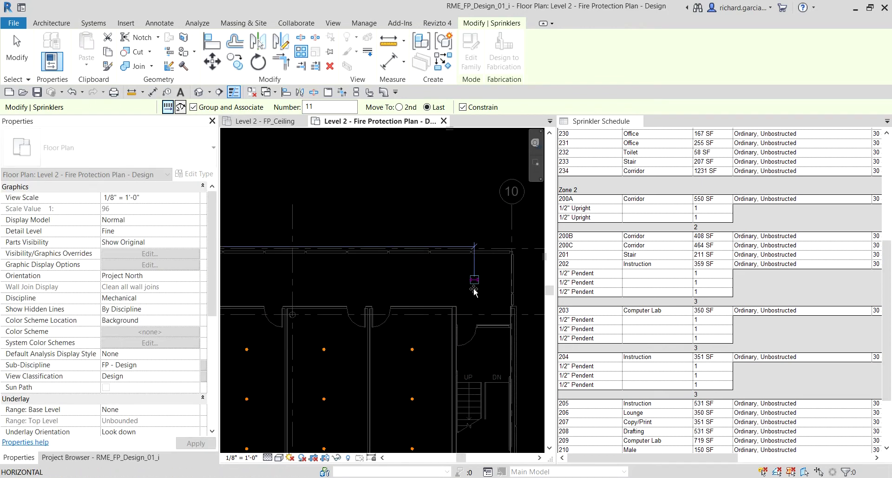
{"action": "left_click", "coordinate": [472, 289]}
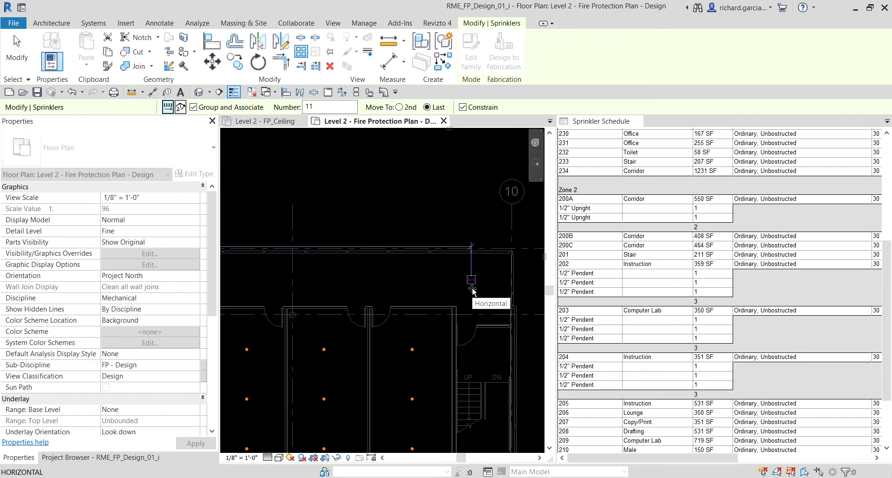
{"action": "scroll", "coordinate": [432, 291], "scroll_direction": "down", "scroll_amount": 2}
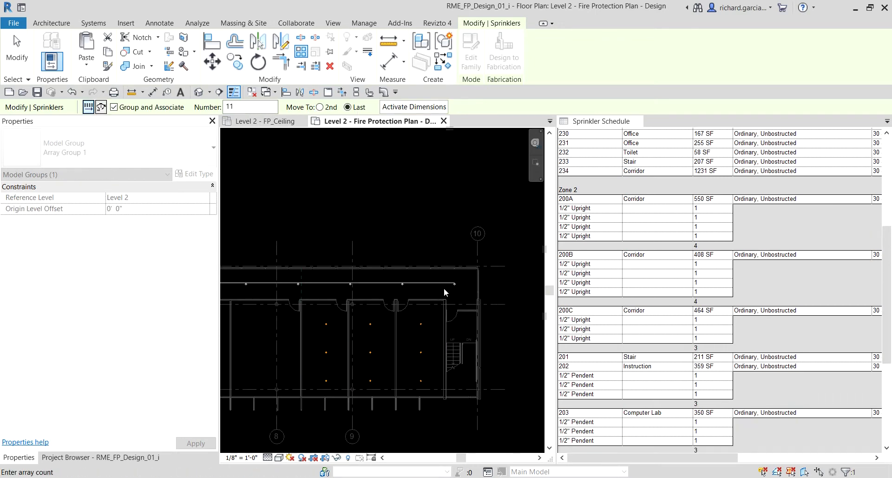
{"action": "middle_click_drag", "start_coordinate": [318, 295], "coordinate": [408, 289]}
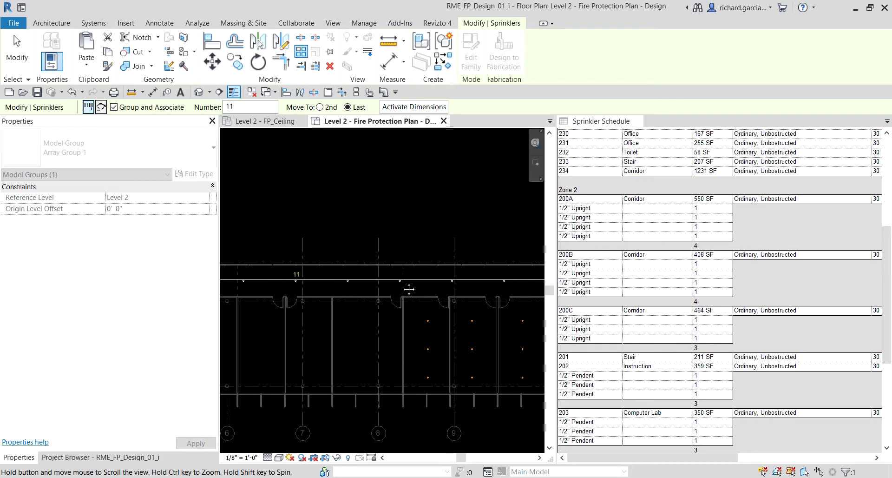
{"action": "middle_click_drag", "start_coordinate": [318, 288], "coordinate": [406, 288]}
{"action": "middle_click_drag", "start_coordinate": [321, 286], "coordinate": [369, 284]}
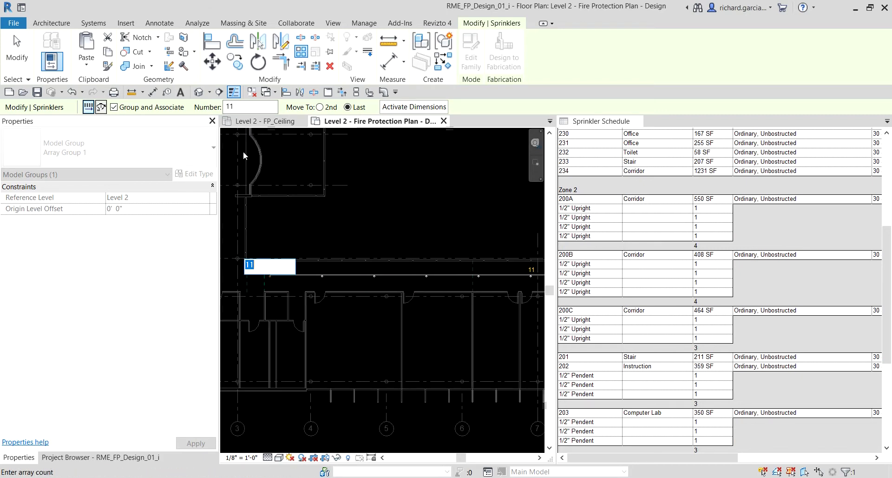
{"action": "key", "text": "Return"}
{"action": "scroll", "coordinate": [366, 246], "scroll_direction": "down", "scroll_amount": 2}
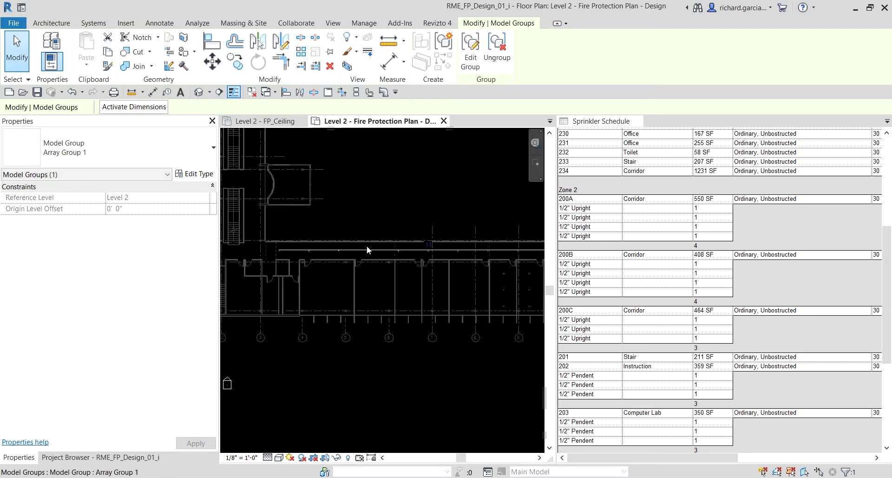
{"action": "left_click", "coordinate": [384, 232]}
Examine the spacing of the arrayed upright sprinklers along the corridor in the plan.
{"action": "scroll", "coordinate": [260, 256], "scroll_direction": "up", "scroll_amount": 2}
{"action": "middle_click_drag", "start_coordinate": [260, 256], "coordinate": [399, 265]}
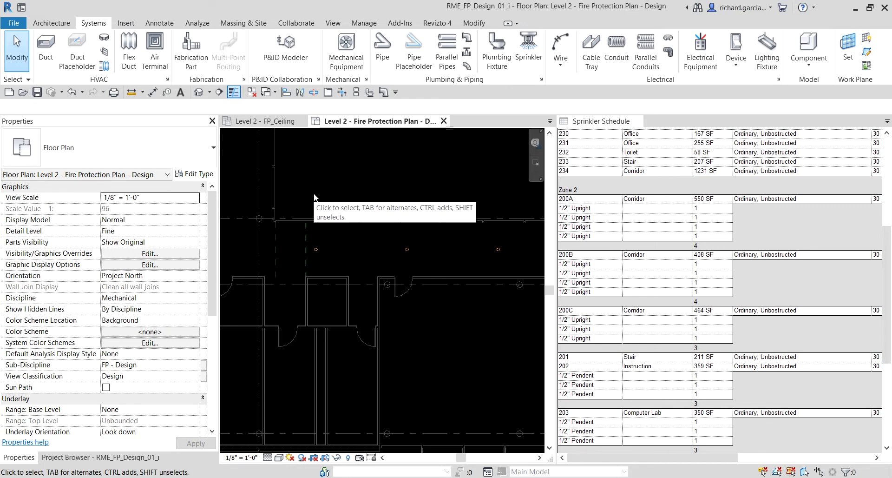
{"action": "scroll", "coordinate": [302, 195], "scroll_direction": "down", "scroll_amount": 2}
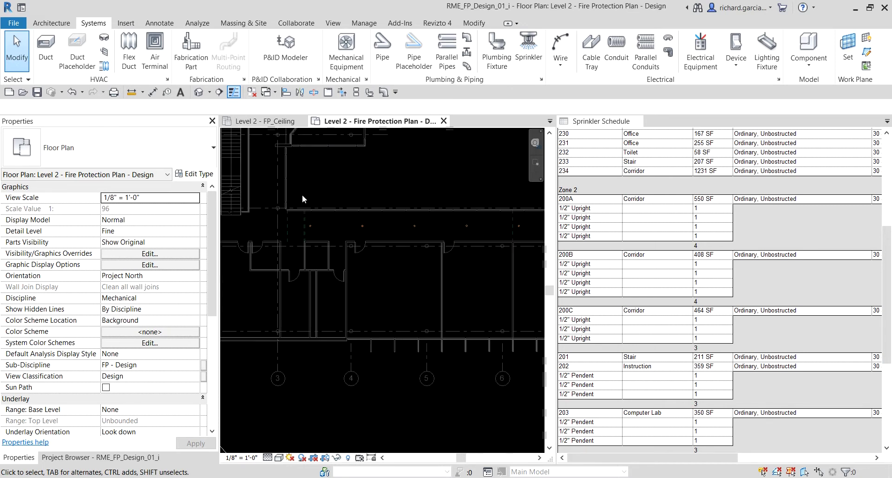
{"action": "scroll", "coordinate": [312, 235], "scroll_direction": "up", "scroll_amount": 2}
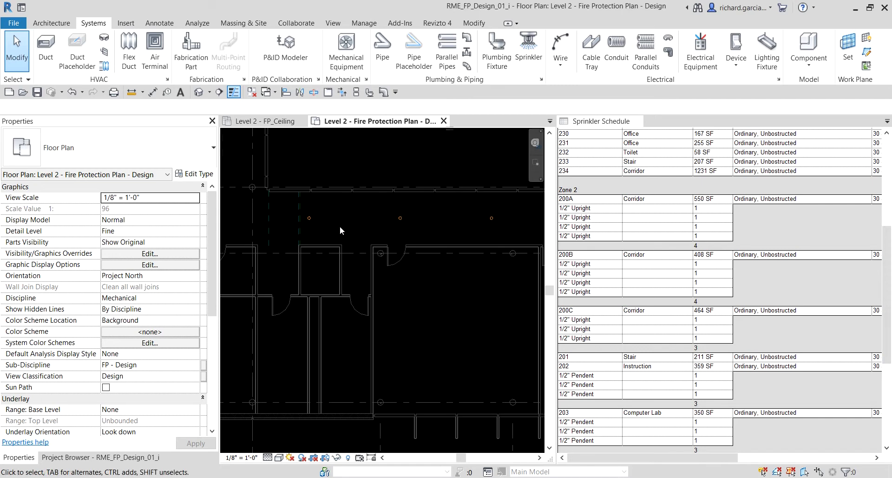
{"action": "scroll", "coordinate": [308, 221], "scroll_direction": "down", "scroll_amount": 5}
{"action": "middle_click_drag", "start_coordinate": [397, 227], "coordinate": [361, 231]}
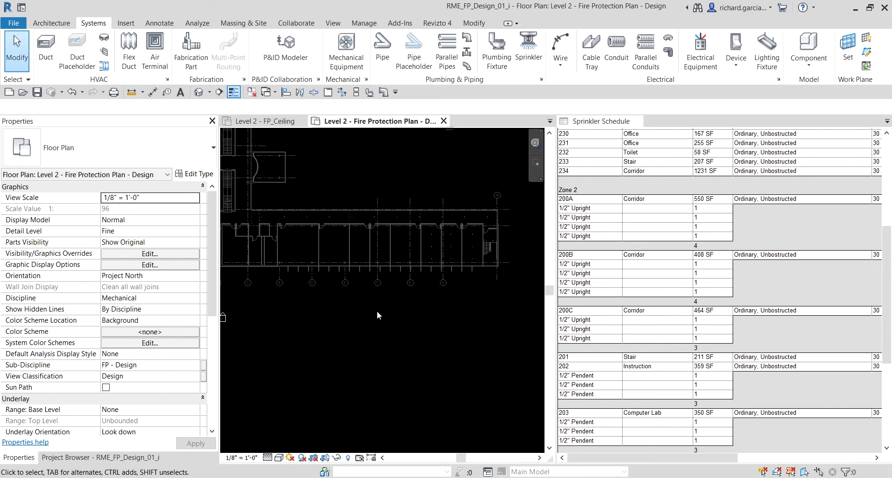
Select the spaces and sprinklers in the wing ending at grid 10 and isolate them in 3D with Selection Box.
{"action": "scroll", "coordinate": [274, 218], "scroll_direction": "up", "scroll_amount": 2}
{"action": "middle_click_drag", "start_coordinate": [473, 249], "coordinate": [418, 258]}
{"action": "left_click_drag", "start_coordinate": [509, 301], "coordinate": [519, 297]}
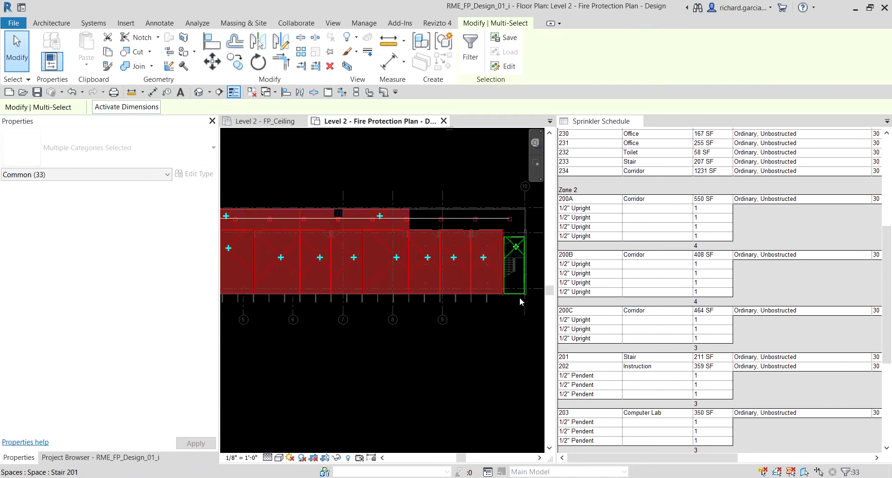
{"action": "left_click", "coordinate": [346, 65]}
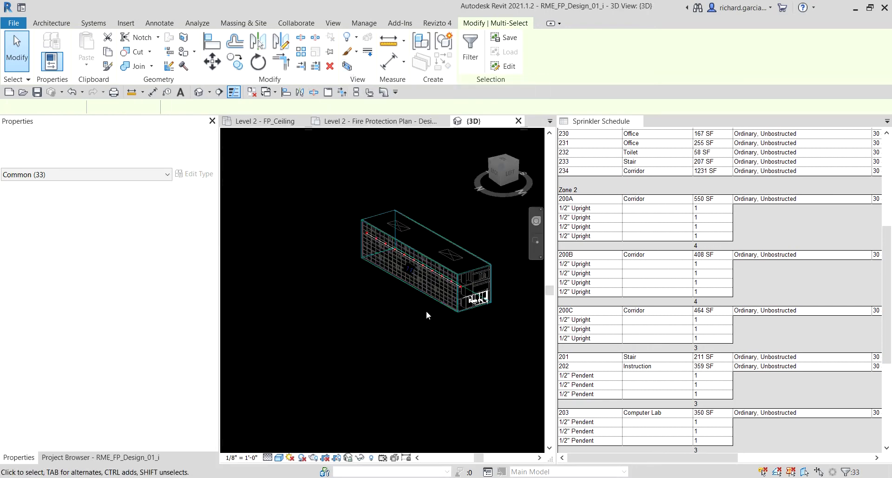
Inspect one of the arrayed upright sprinklers at the end of the corridor in the 3D view.
{"action": "scroll", "coordinate": [445, 338], "scroll_direction": "up", "scroll_amount": 5}
{"action": "scroll", "coordinate": [447, 258], "scroll_direction": "up", "scroll_amount": 6}
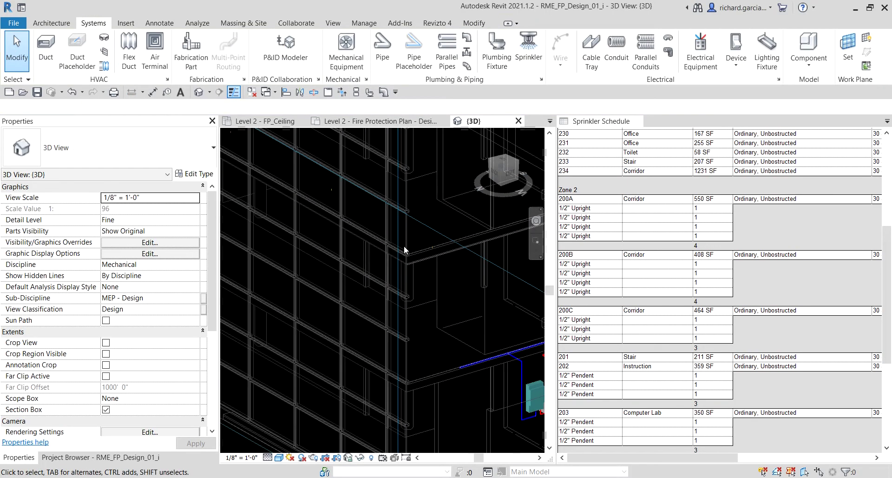
{"action": "scroll", "coordinate": [460, 265], "scroll_direction": "down", "scroll_amount": 3}
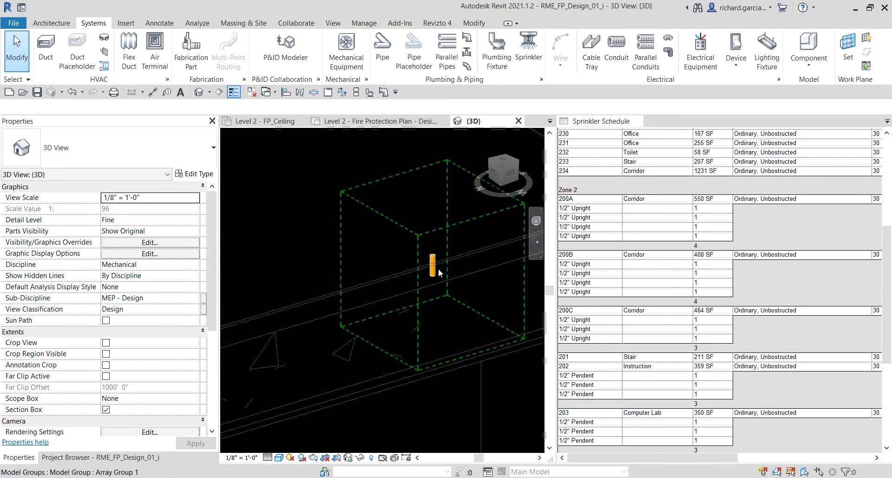
{"action": "left_click", "coordinate": [452, 286]}
{"action": "scroll", "coordinate": [452, 287], "scroll_direction": "down", "scroll_amount": 4}
{"action": "scroll", "coordinate": [452, 286], "scroll_direction": "down", "scroll_amount": 4}
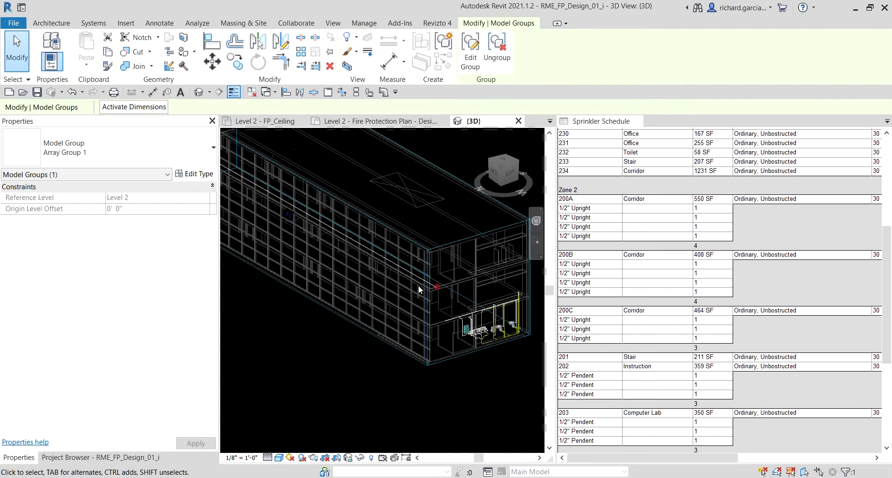
{"action": "key", "text": "Escape"}
Inspect a hosted semi-recessed pendent sprinkler and its properties in the 3D view.
{"action": "middle_click_drag", "start_coordinate": [346, 317], "coordinate": [468, 399]}
{"action": "scroll", "coordinate": [364, 248], "scroll_direction": "up", "scroll_amount": 5}
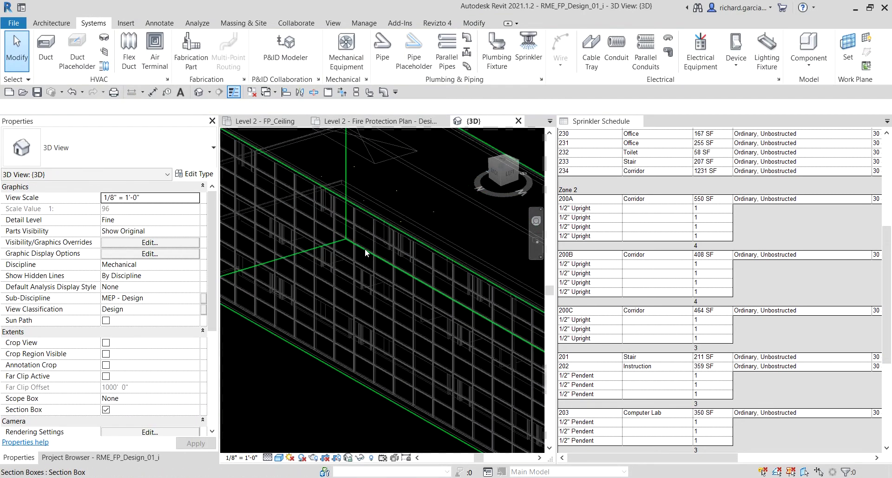
{"action": "scroll", "coordinate": [404, 232], "scroll_direction": "up", "scroll_amount": 8}
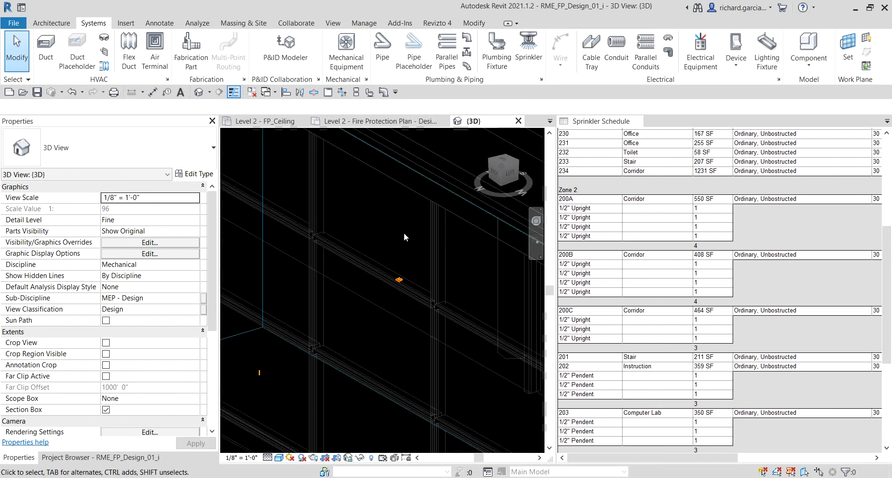
{"action": "left_click", "coordinate": [404, 338]}
{"action": "scroll", "coordinate": [395, 316], "scroll_direction": "down", "scroll_amount": 6}
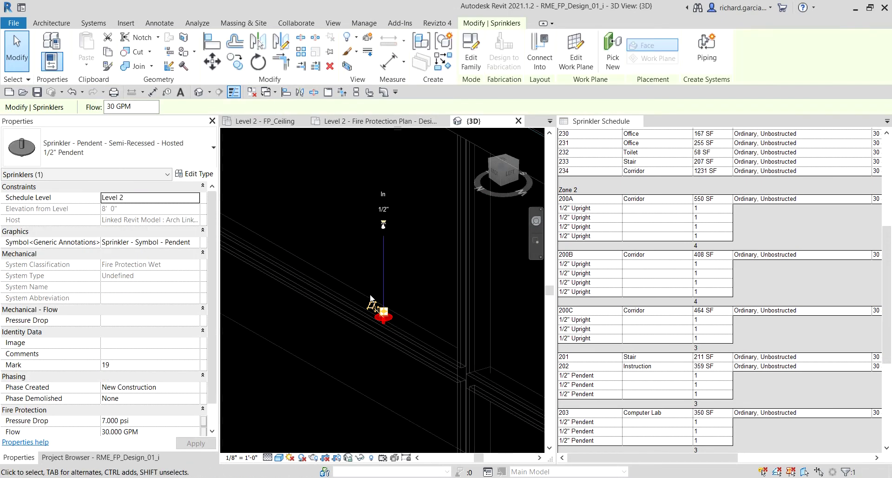
{"action": "key", "text": "Escape"}
{"action": "scroll", "coordinate": [372, 326], "scroll_direction": "down", "scroll_amount": 6}
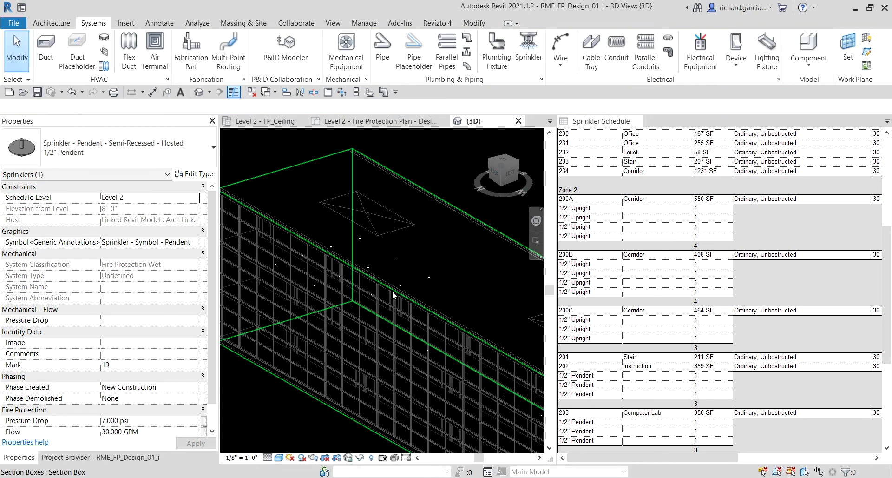